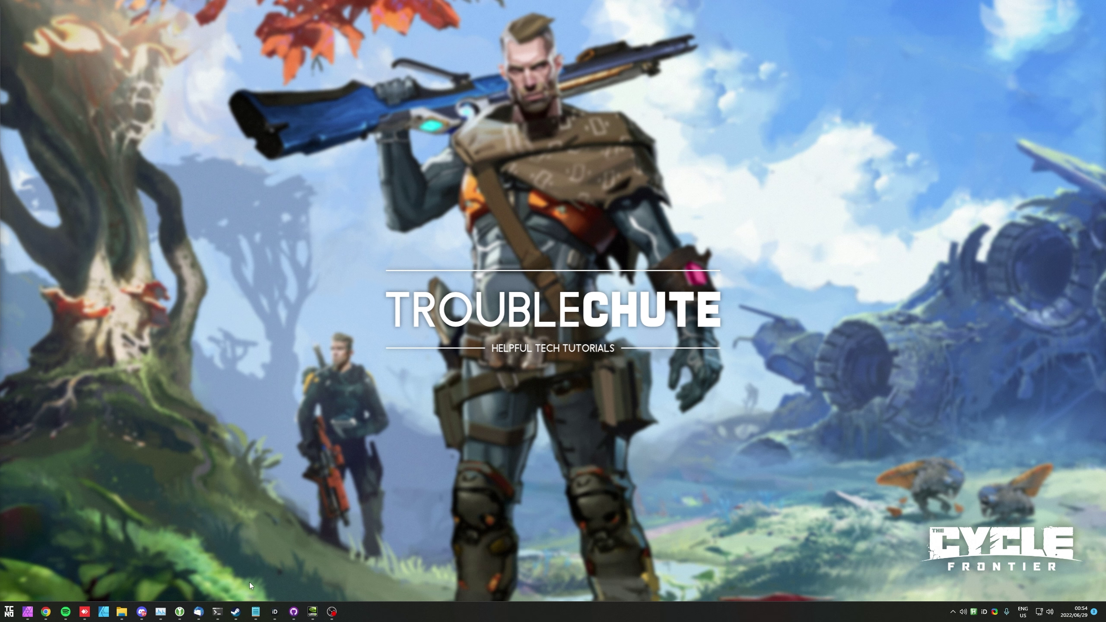
# Switch to Steam and show the game library.
pyautogui.click(235, 612)
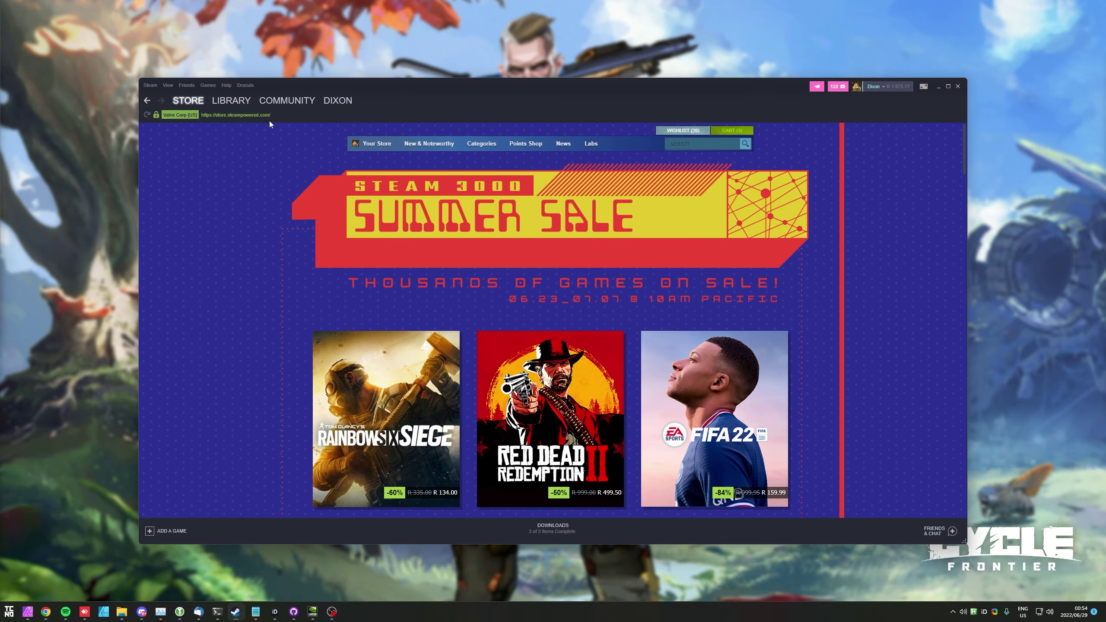
pyautogui.click(231, 100)
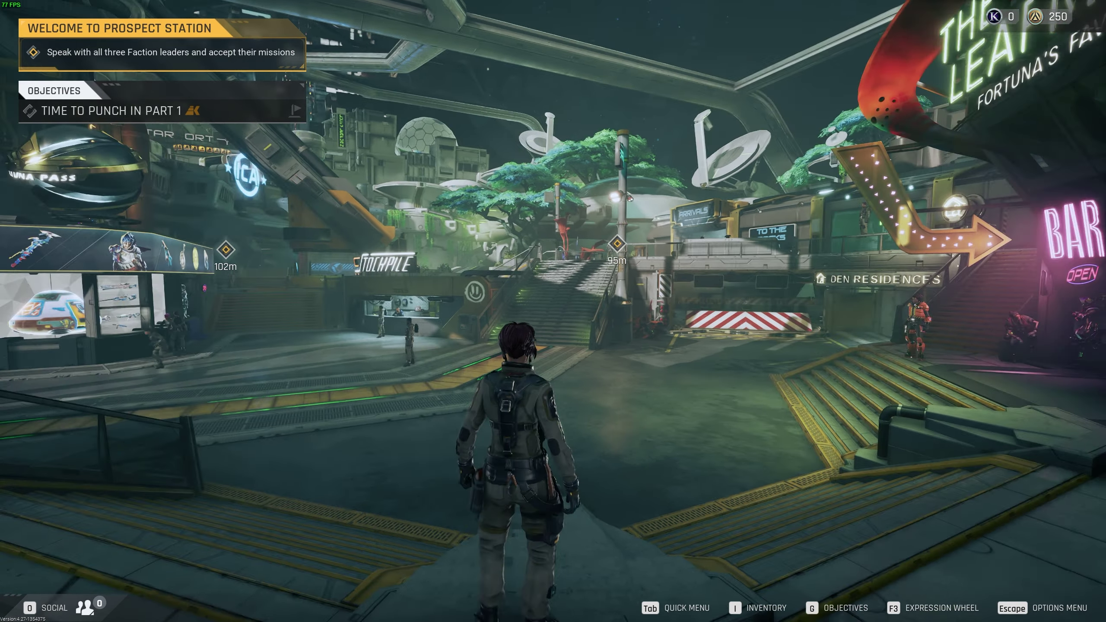
# Open the game's video settings.
pyautogui.press('w')
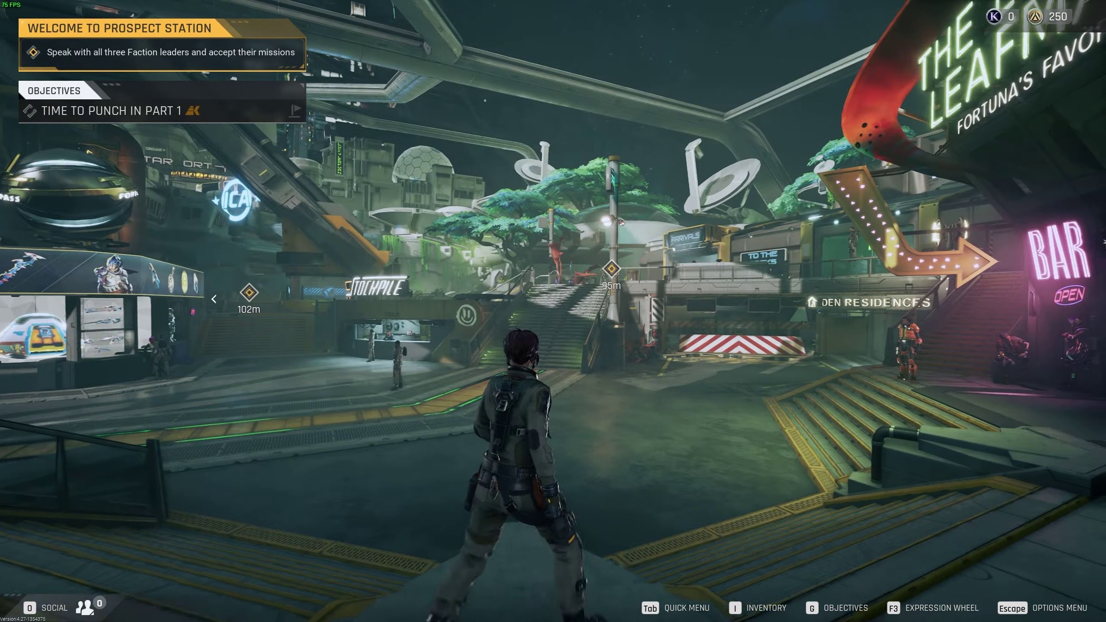
pyautogui.press('w')
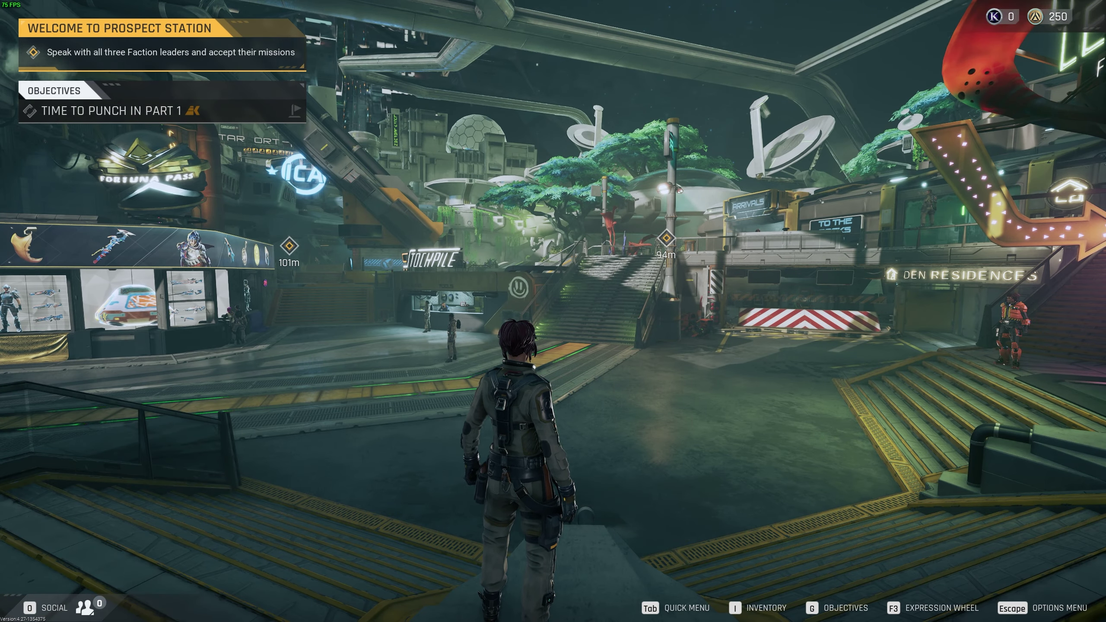
pyautogui.press('Escape')
pyautogui.click(599, 261)
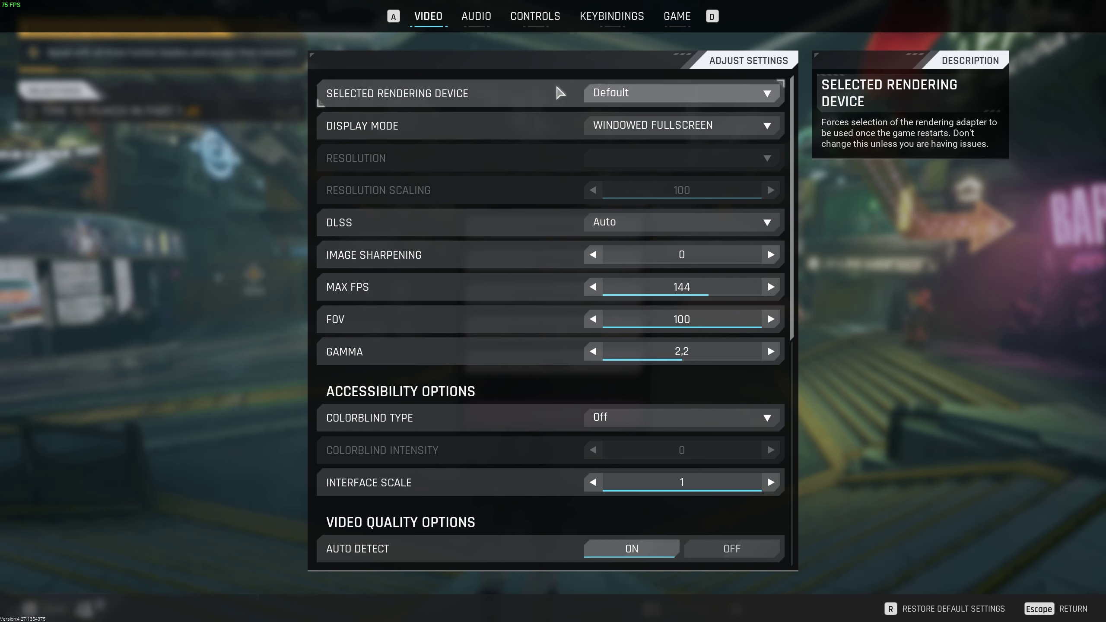
# Set the rendering device to NVIDIA GeForce RTX 3080 Ti and the display mode to Fullscreen.
pyautogui.click(624, 94)
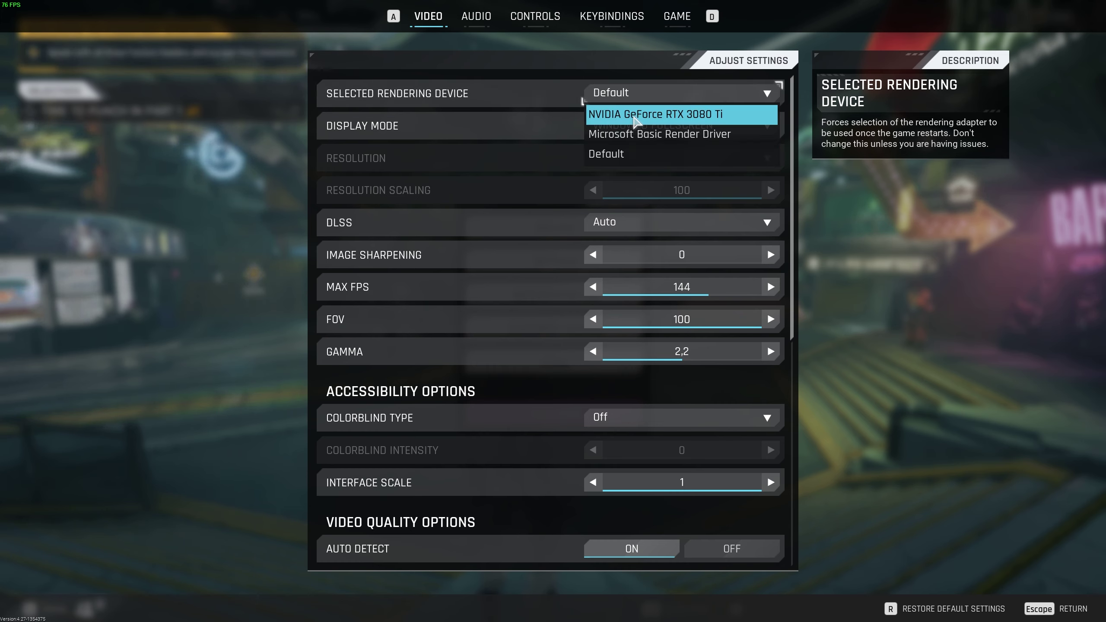
pyautogui.click(638, 116)
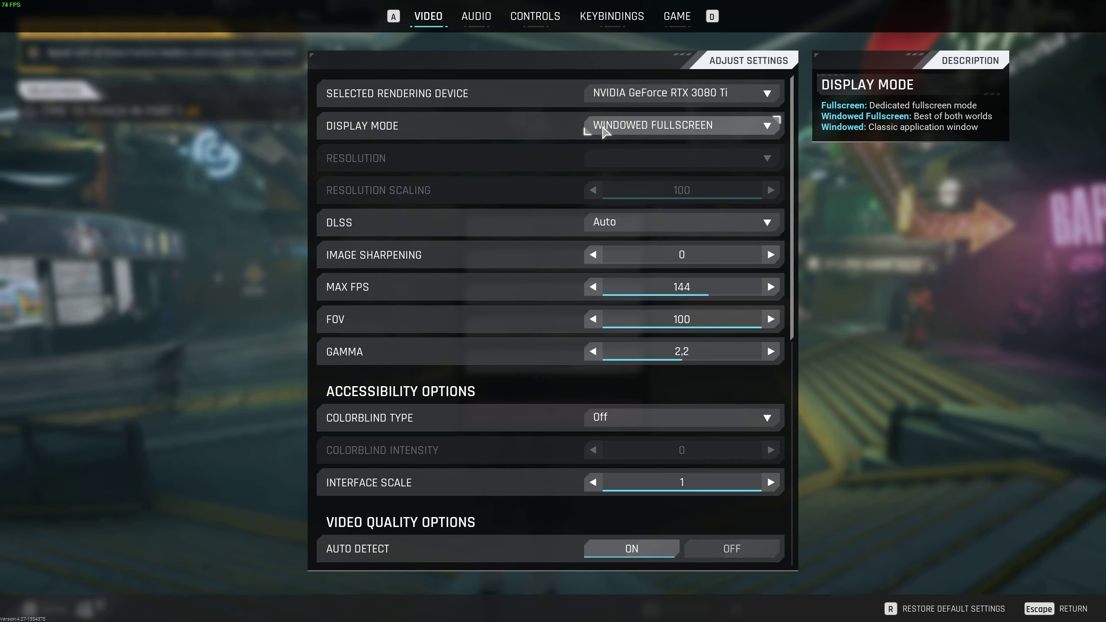
pyautogui.click(599, 125)
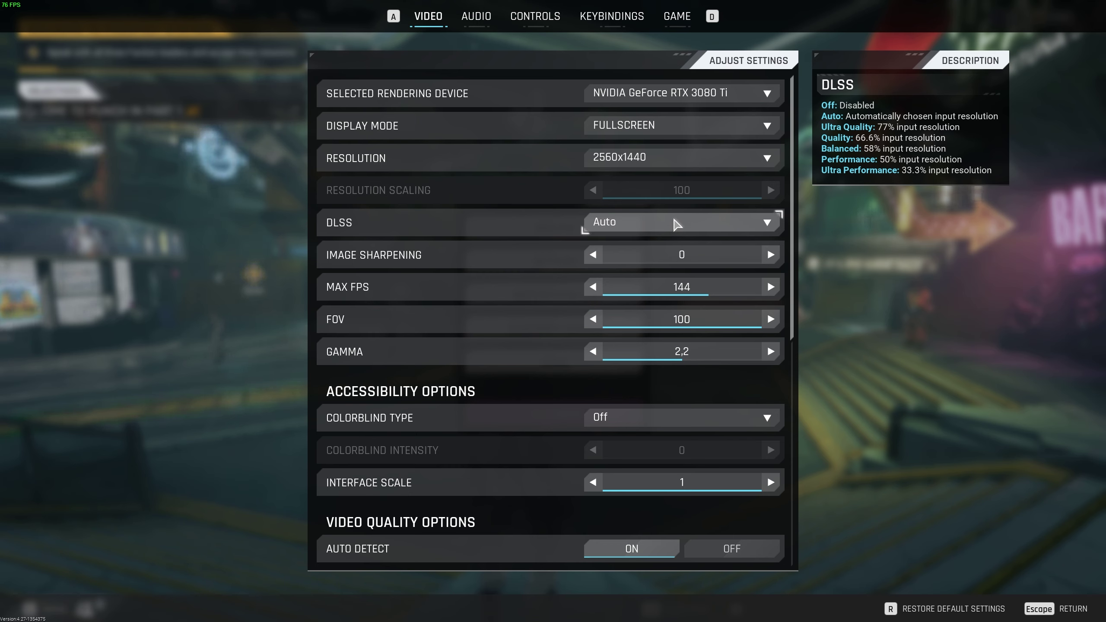
# Turn DLSS off in the video settings.
pyautogui.click(676, 223)
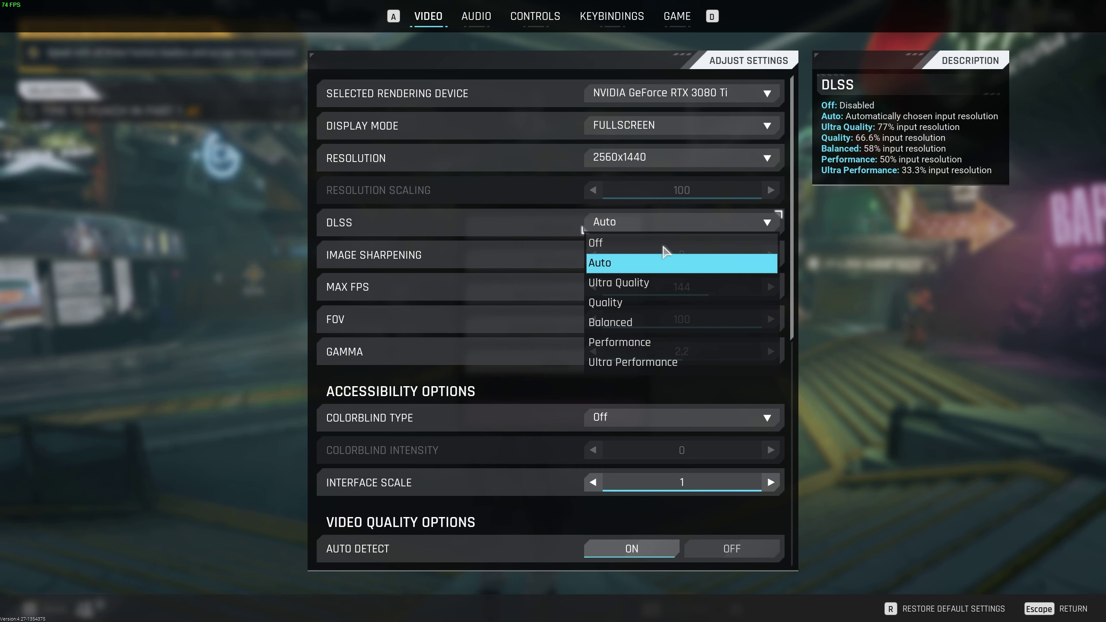
pyautogui.click(662, 247)
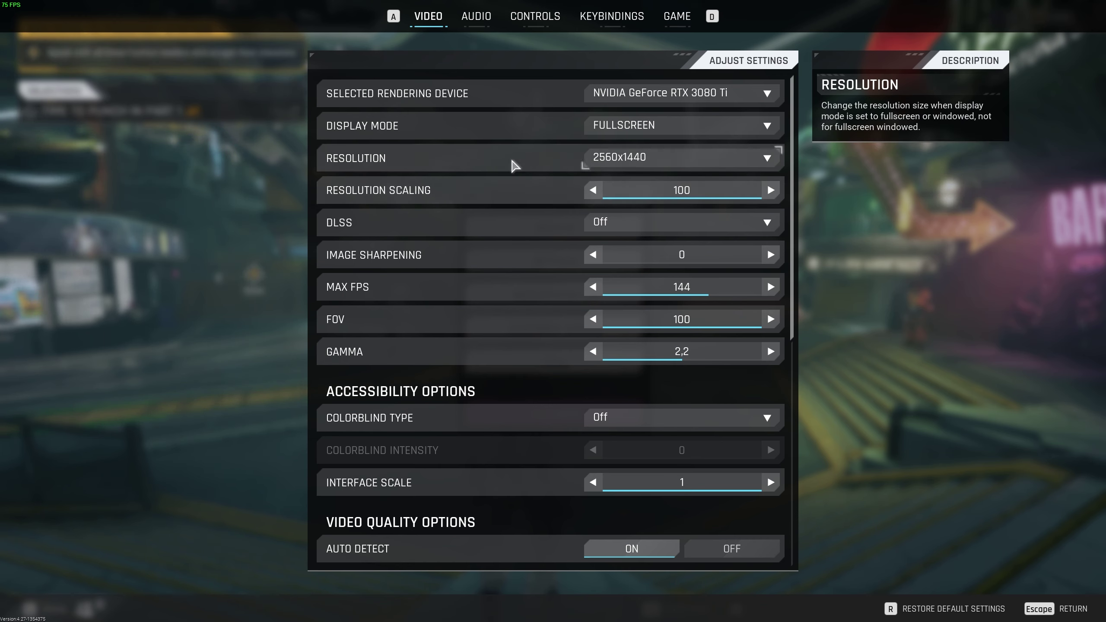
# Try a resolution scaling of 96 and set it back to 100.
pyautogui.click(593, 190)
pyautogui.click(592, 191)
pyautogui.click(593, 190)
pyautogui.click(592, 190)
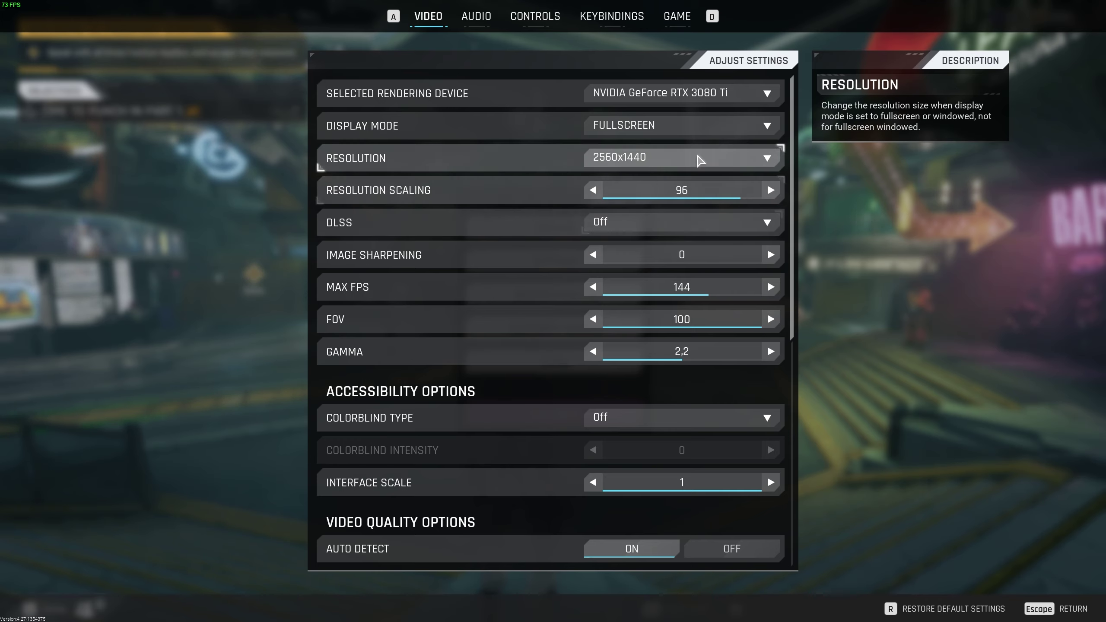
pyautogui.click(771, 191)
pyautogui.click(770, 190)
pyautogui.click(770, 190)
pyautogui.click(771, 190)
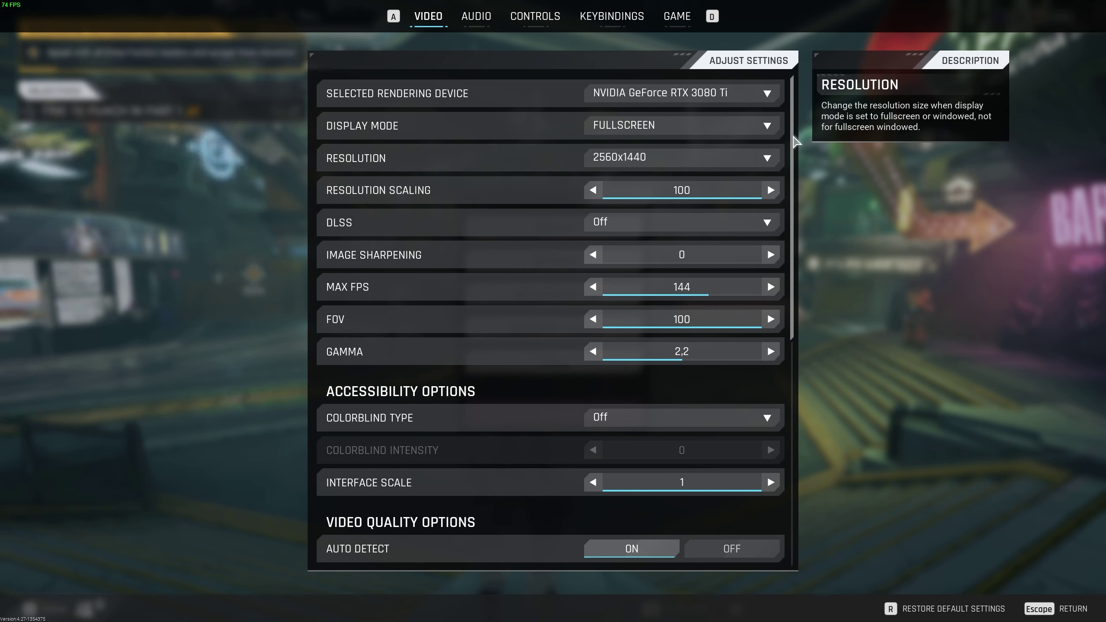
# Try different image sharpening strengths and set the value to 0.2.
pyautogui.moveTo(795, 142); pyautogui.dragTo(792, 227)
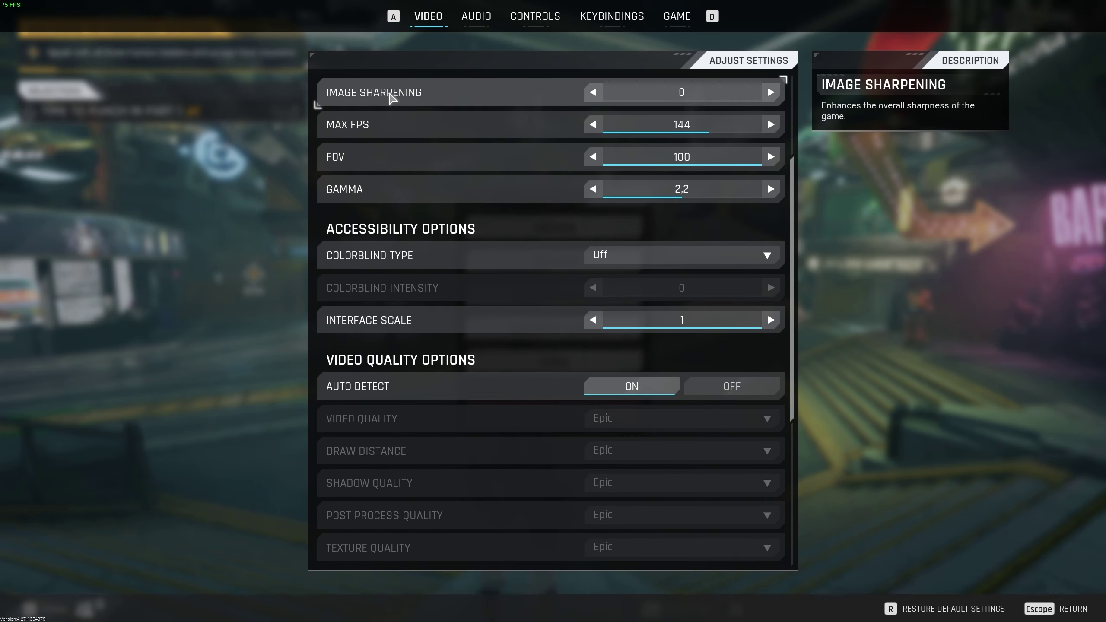
pyautogui.click(771, 92)
pyautogui.click(772, 93)
pyautogui.click(773, 96)
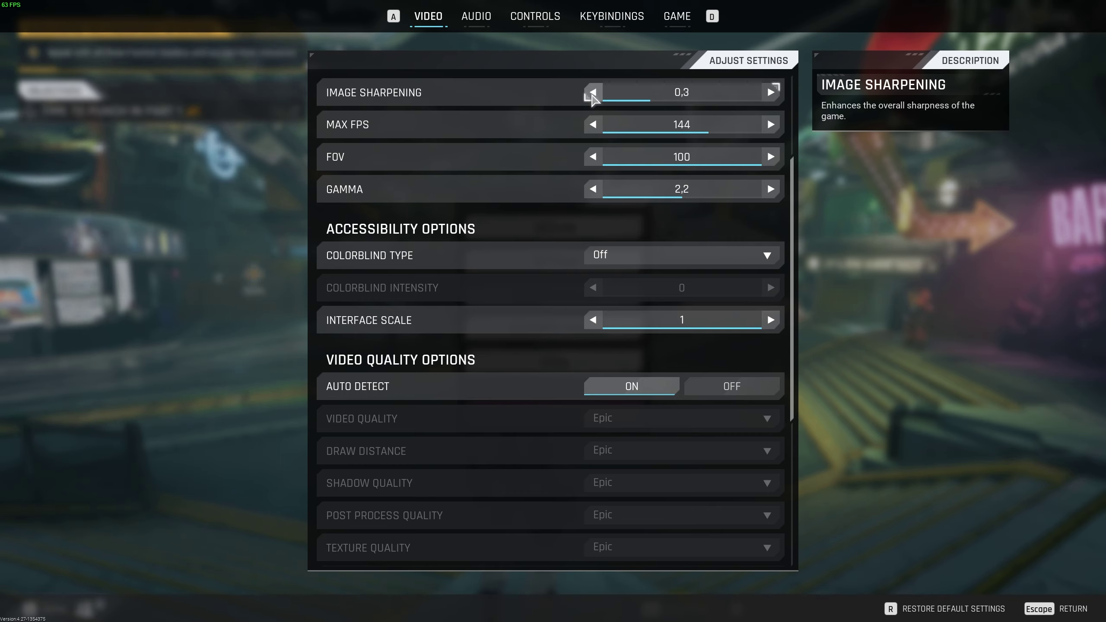
pyautogui.click(592, 98)
pyautogui.click(592, 99)
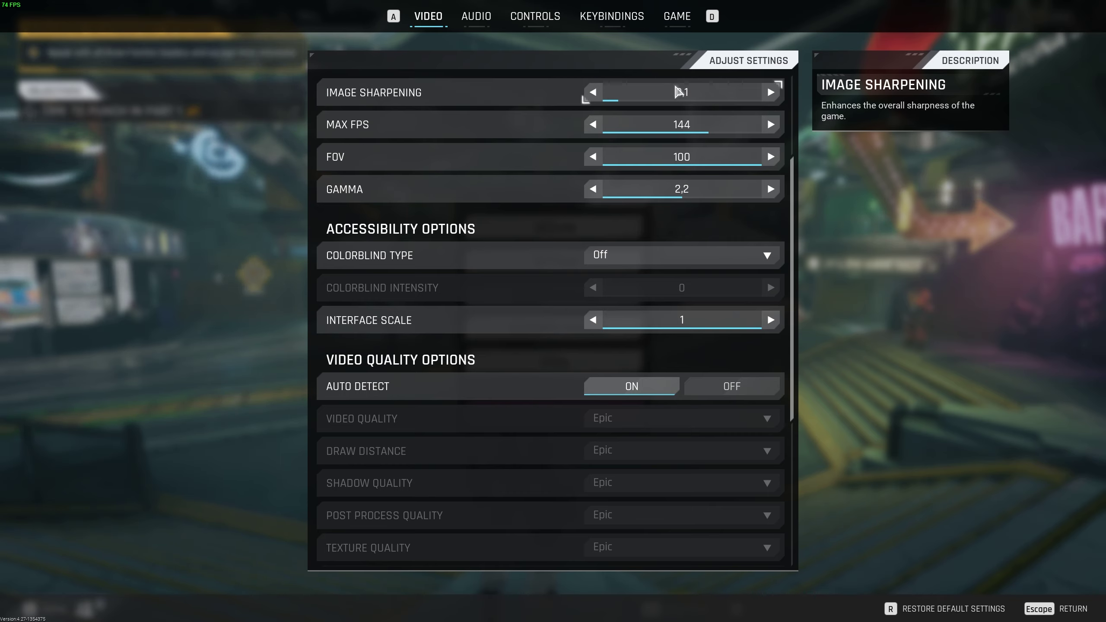
pyautogui.click(592, 97)
pyautogui.click(770, 92)
pyautogui.click(769, 93)
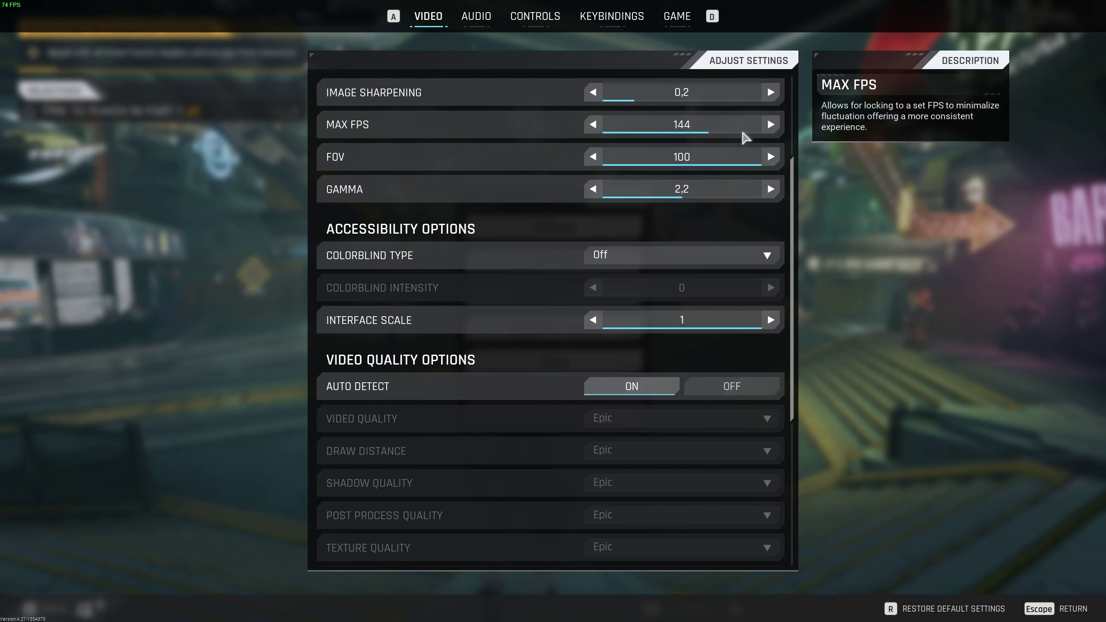
# Set the maximum FPS to Unlimited.
pyautogui.click(593, 125)
pyautogui.click(594, 124)
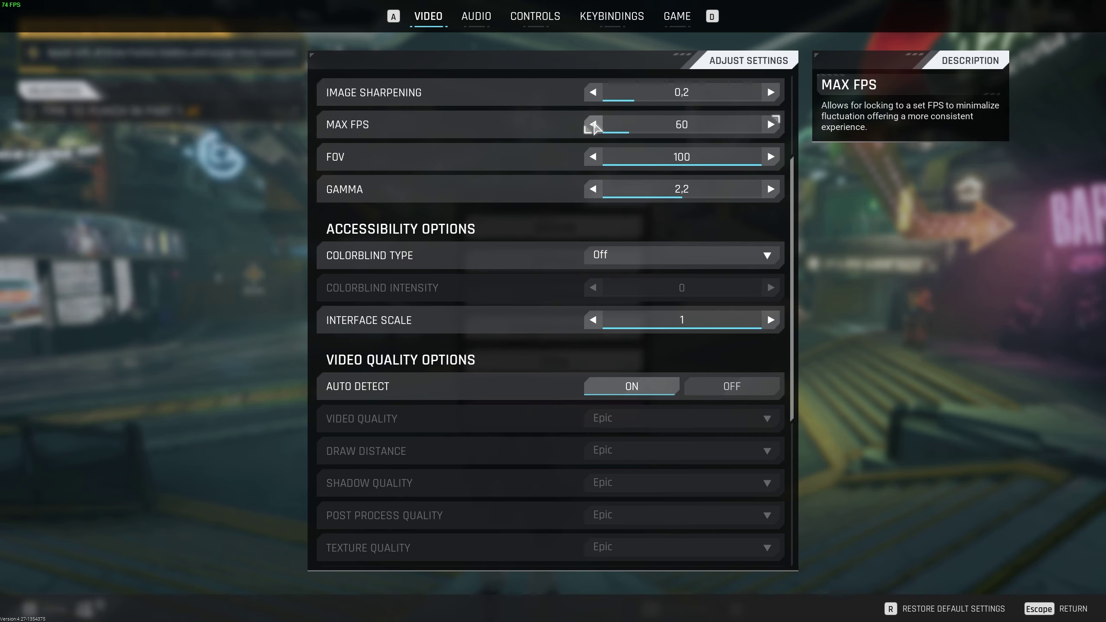
pyautogui.click(772, 125)
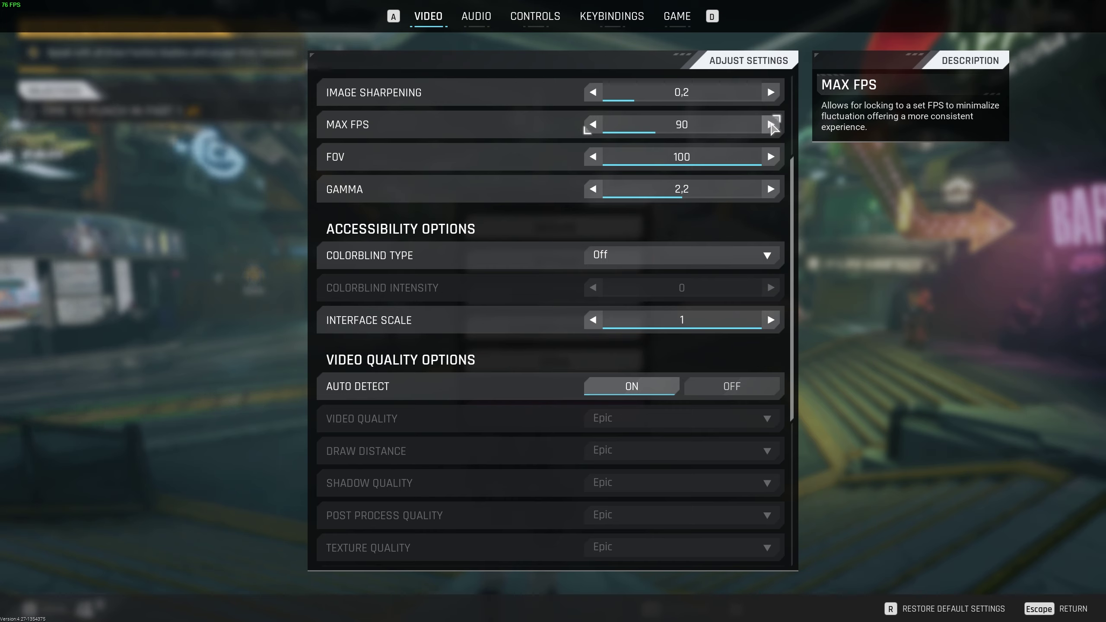
pyautogui.click(771, 125)
pyautogui.click(771, 125)
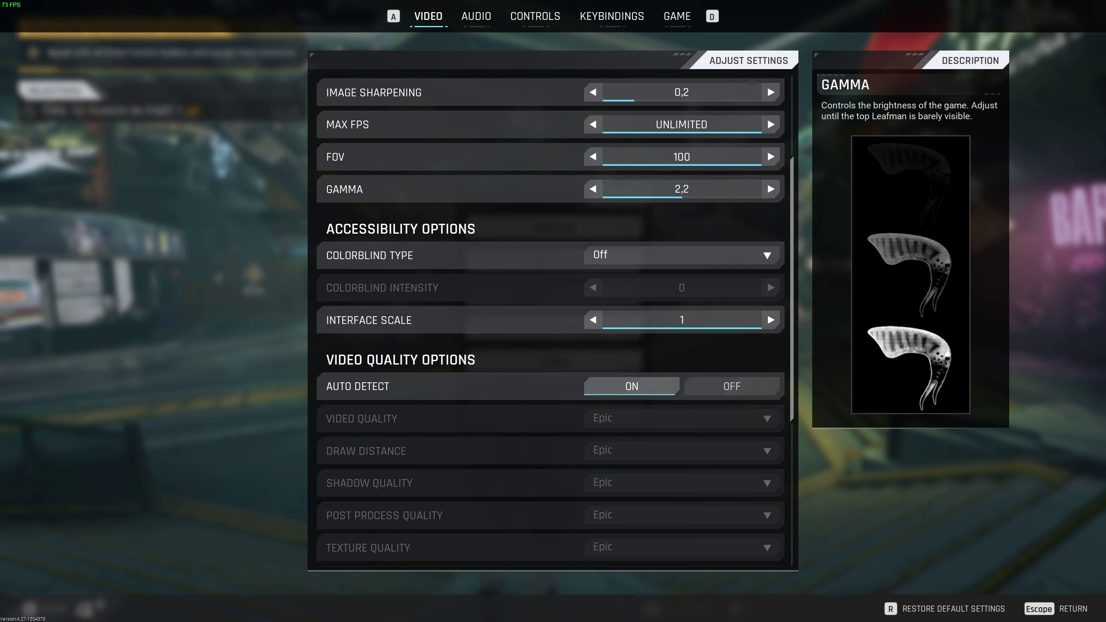
# Turn off Auto Detect in the video quality options to allow manual customization.
pyautogui.scroll(-3, 767, 131)
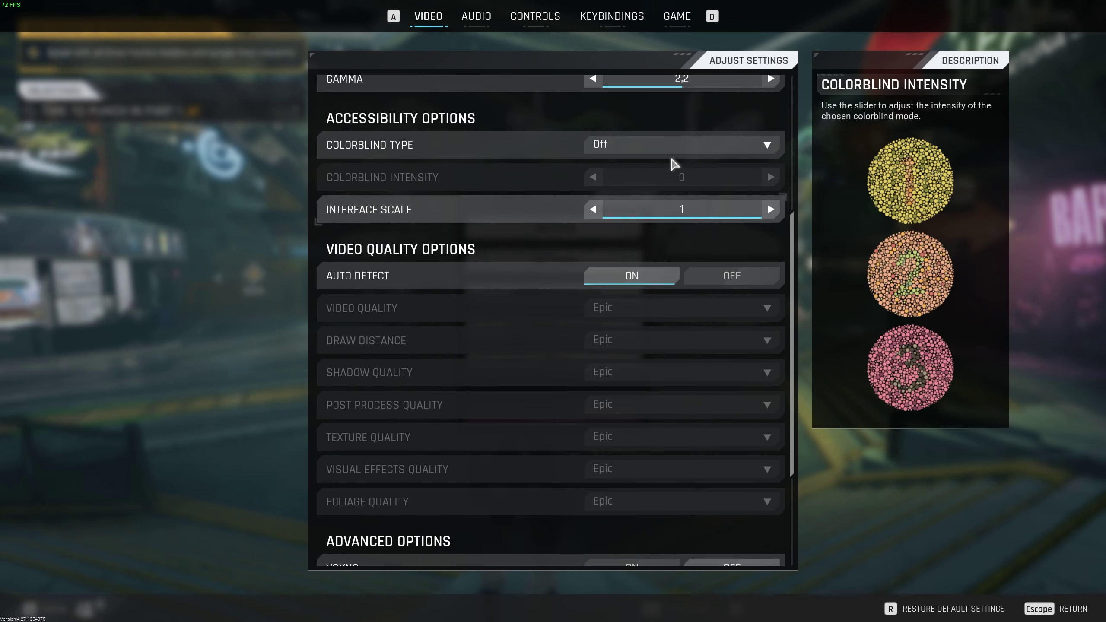
pyautogui.scroll(-1, 566, 155)
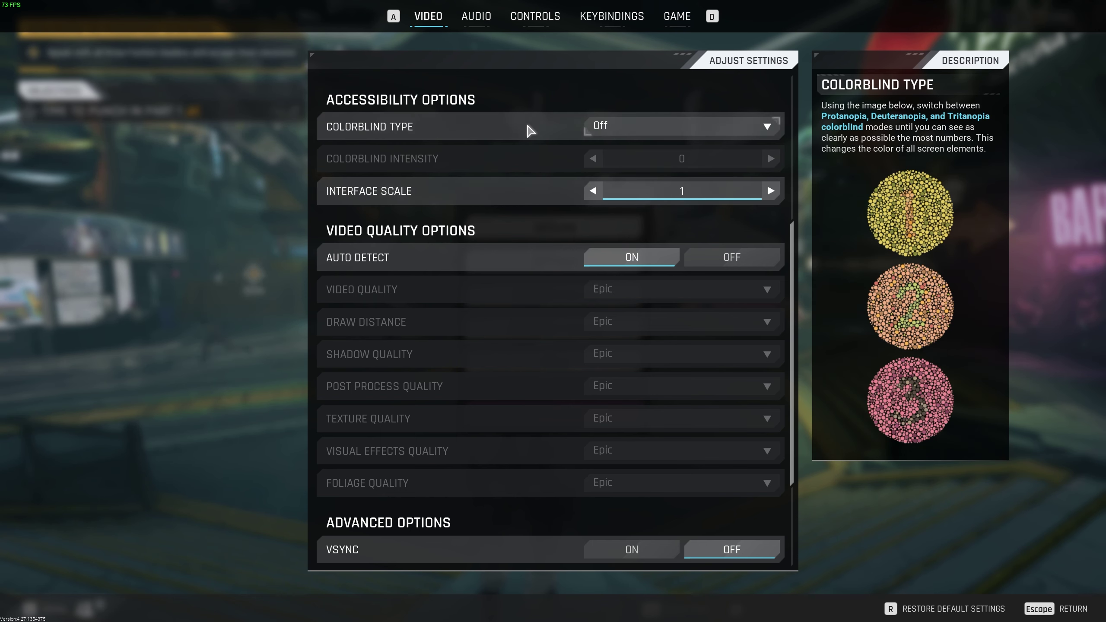
pyautogui.scroll(-3, 541, 150)
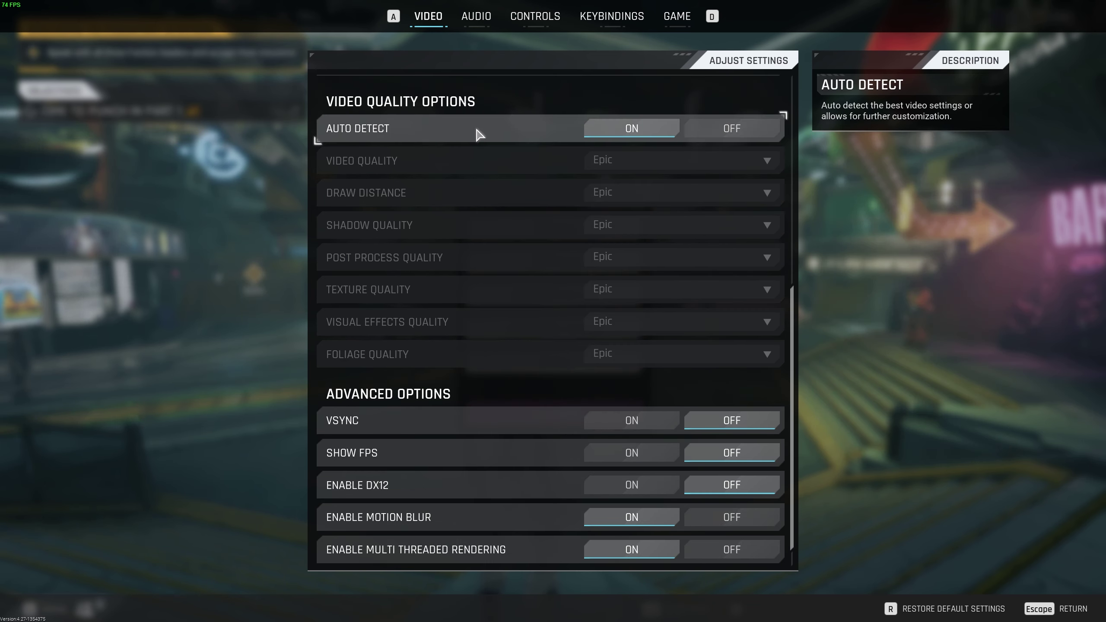
pyautogui.click(732, 130)
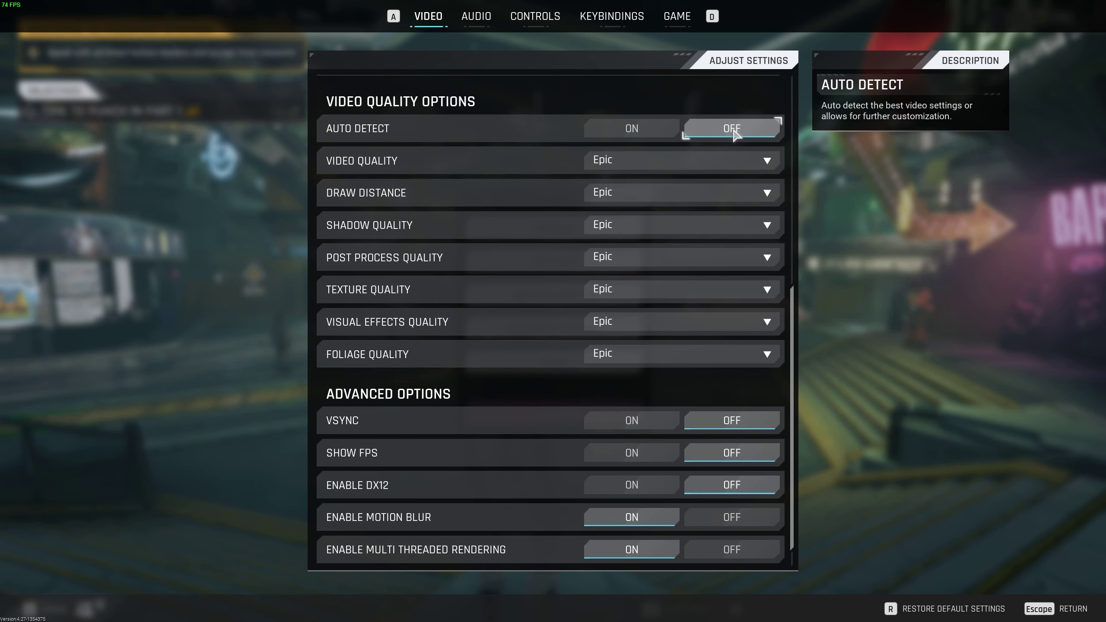
# Try the High, Medium and Epic presets for the overall video quality.
pyautogui.click(609, 164)
pyautogui.click(618, 220)
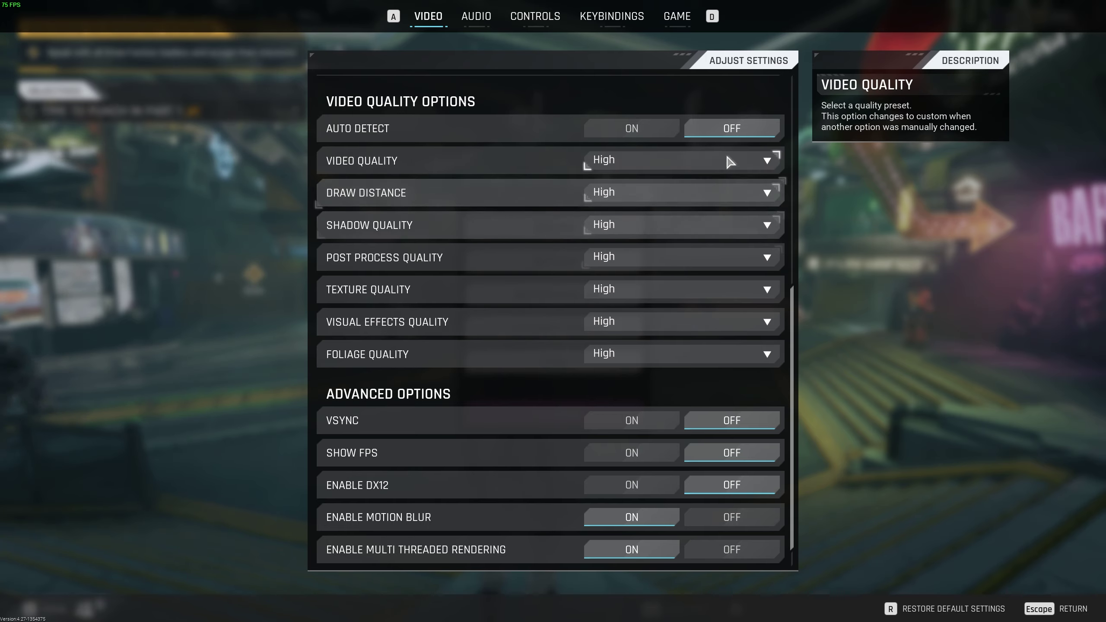
pyautogui.click(664, 159)
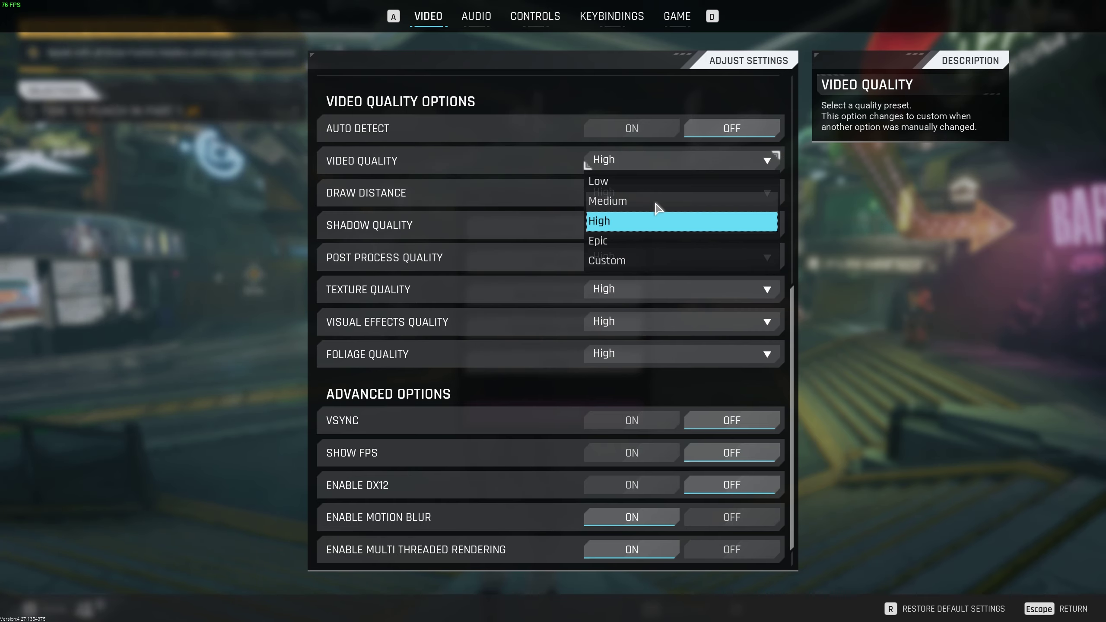
pyautogui.click(655, 202)
pyautogui.click(638, 170)
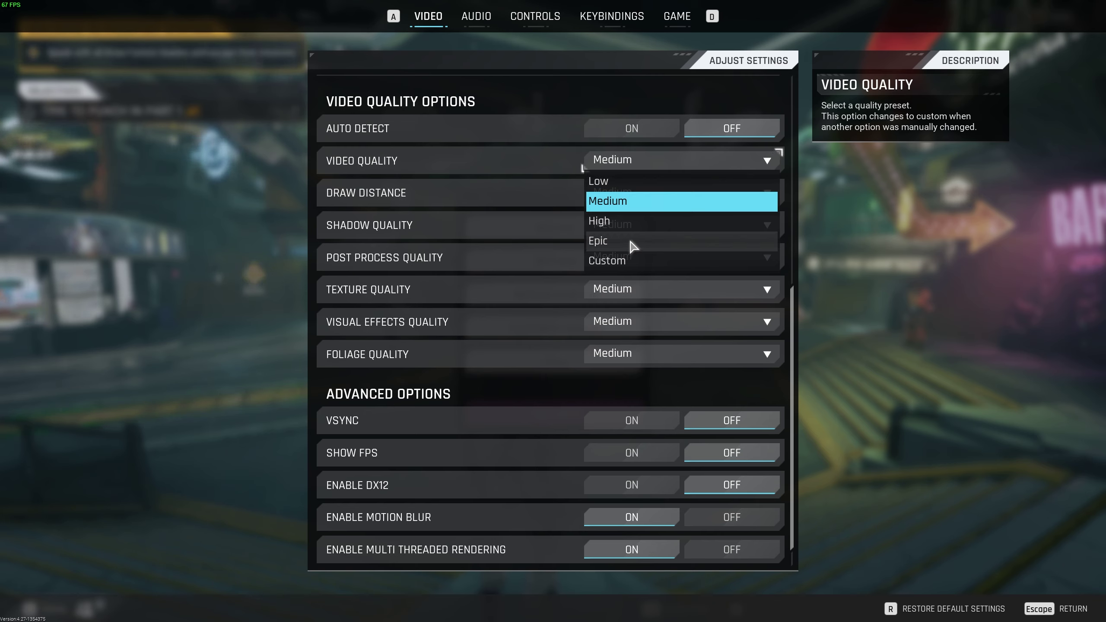
pyautogui.click(659, 245)
# Apply the Medium video quality preset and set the draw distance to High.
pyautogui.click(651, 162)
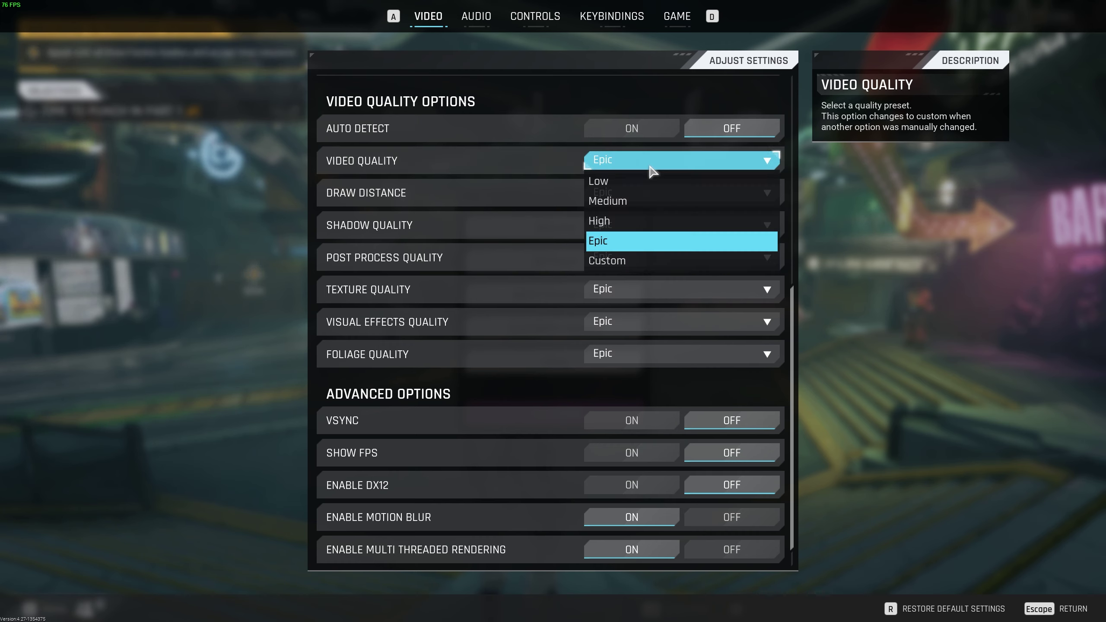
pyautogui.click(663, 203)
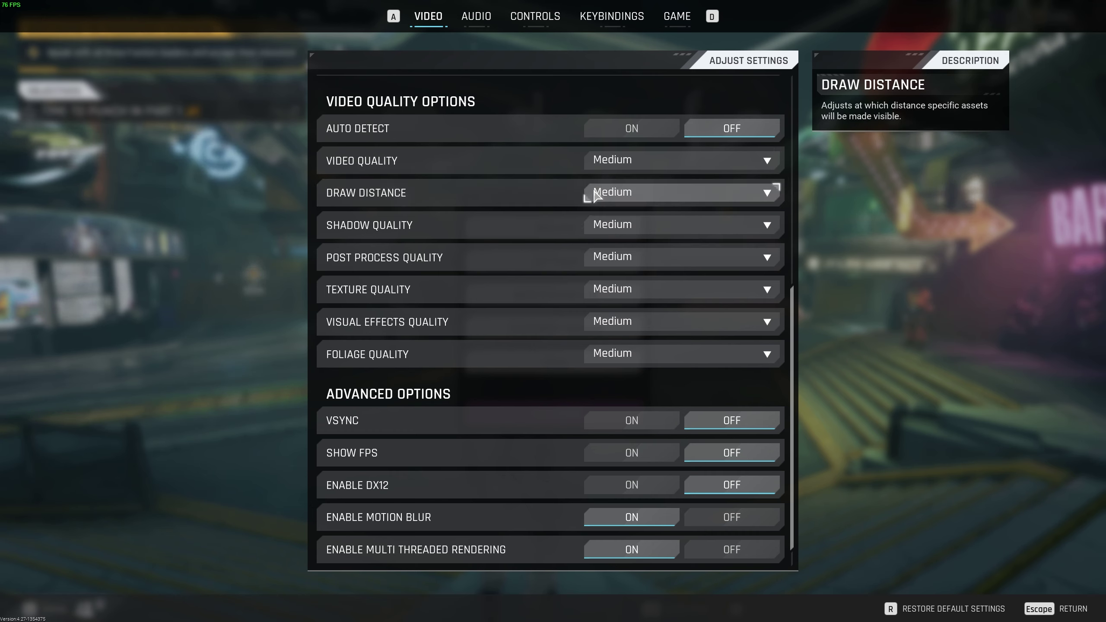
pyautogui.click(630, 194)
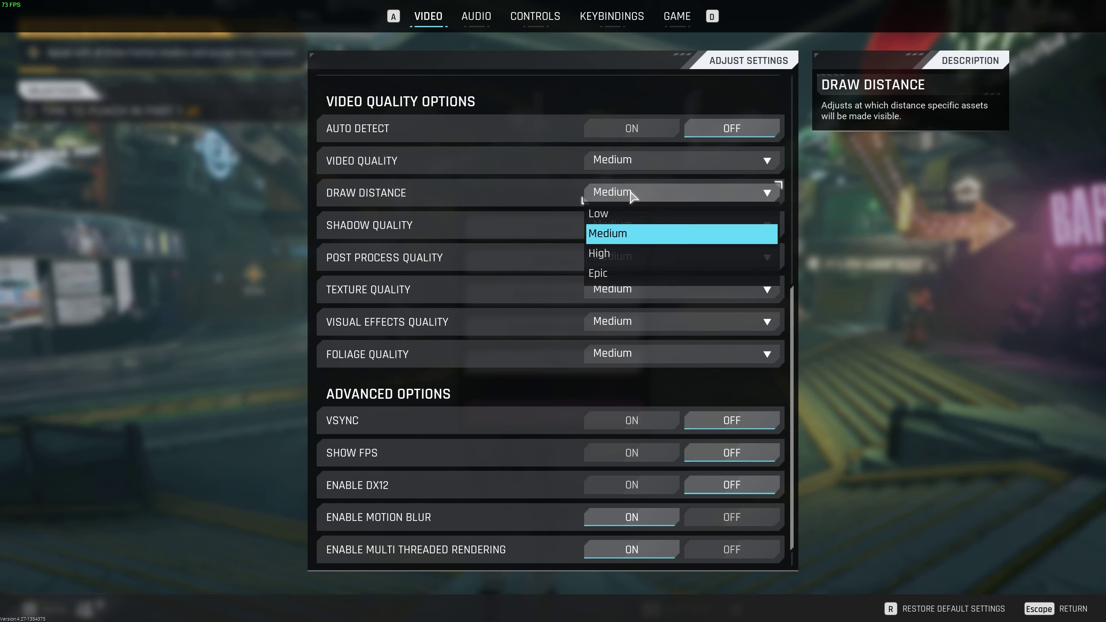
pyautogui.click(631, 257)
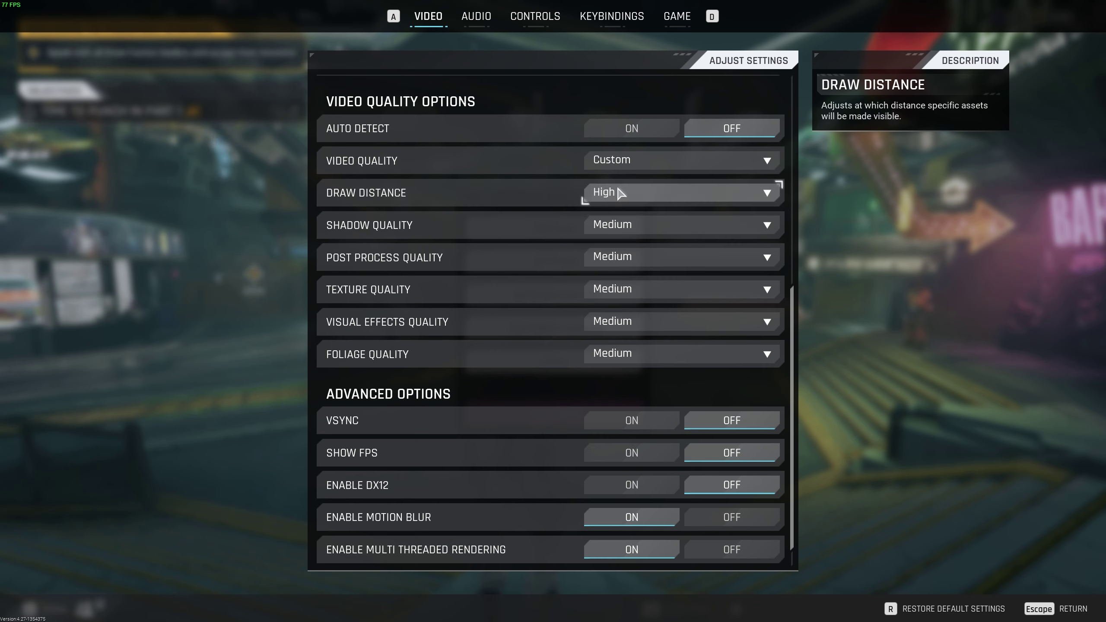
# Set both the shadow quality and the post process quality to Low.
pyautogui.click(650, 227)
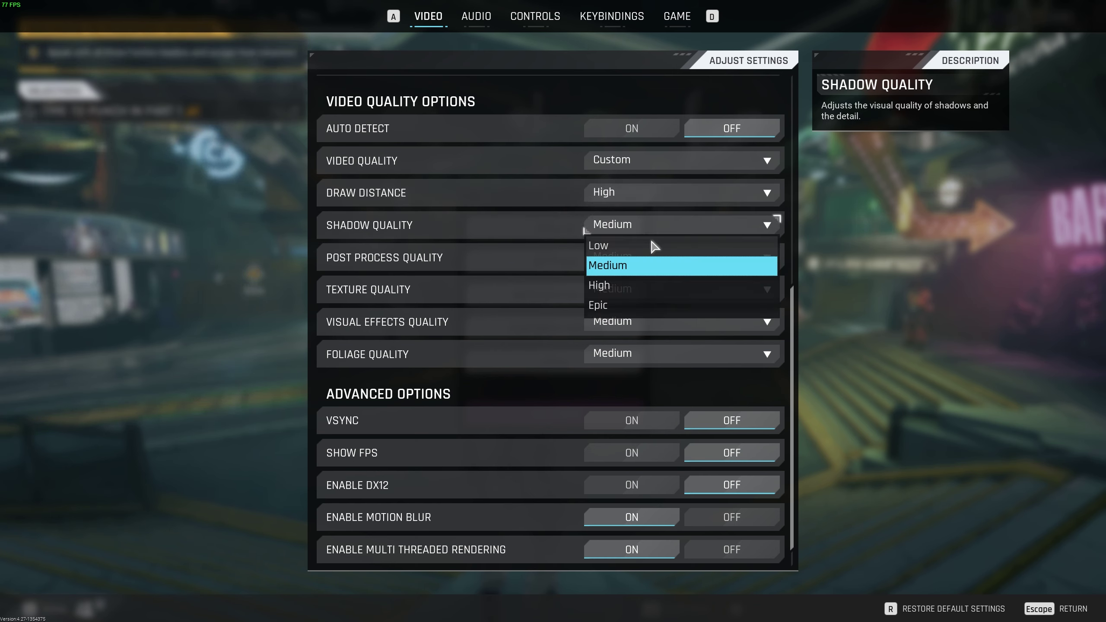
pyautogui.click(654, 247)
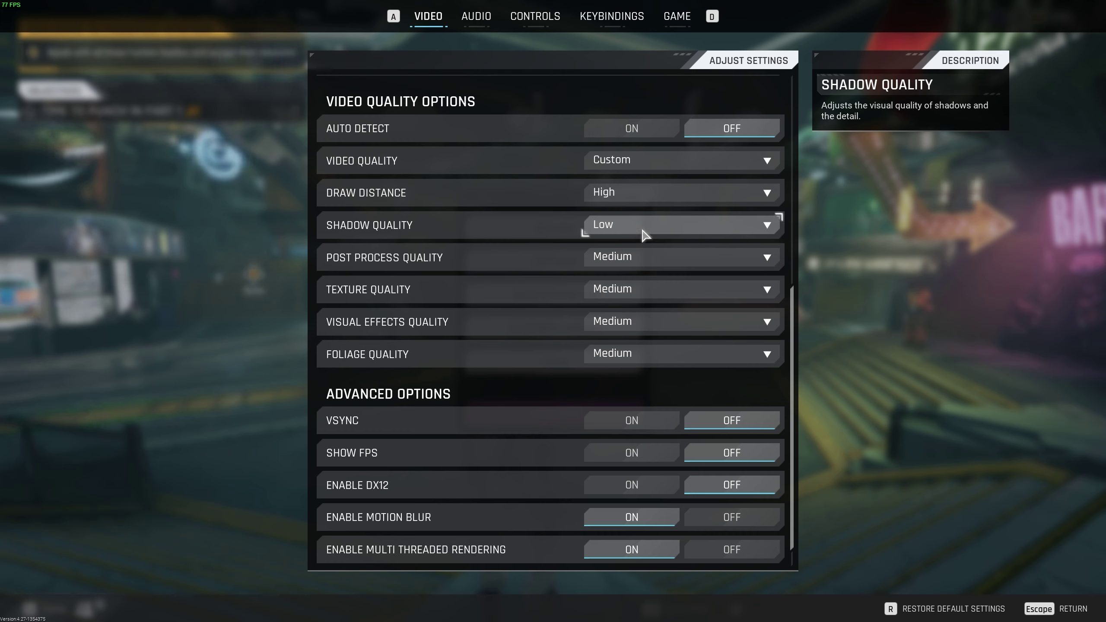
pyautogui.click(619, 262)
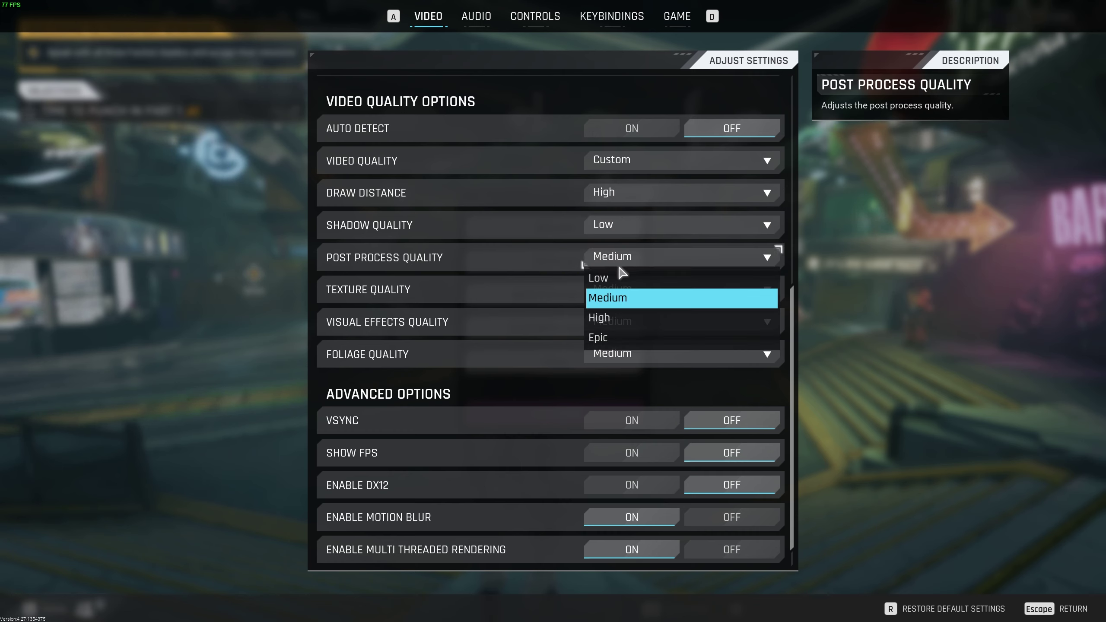
pyautogui.click(617, 278)
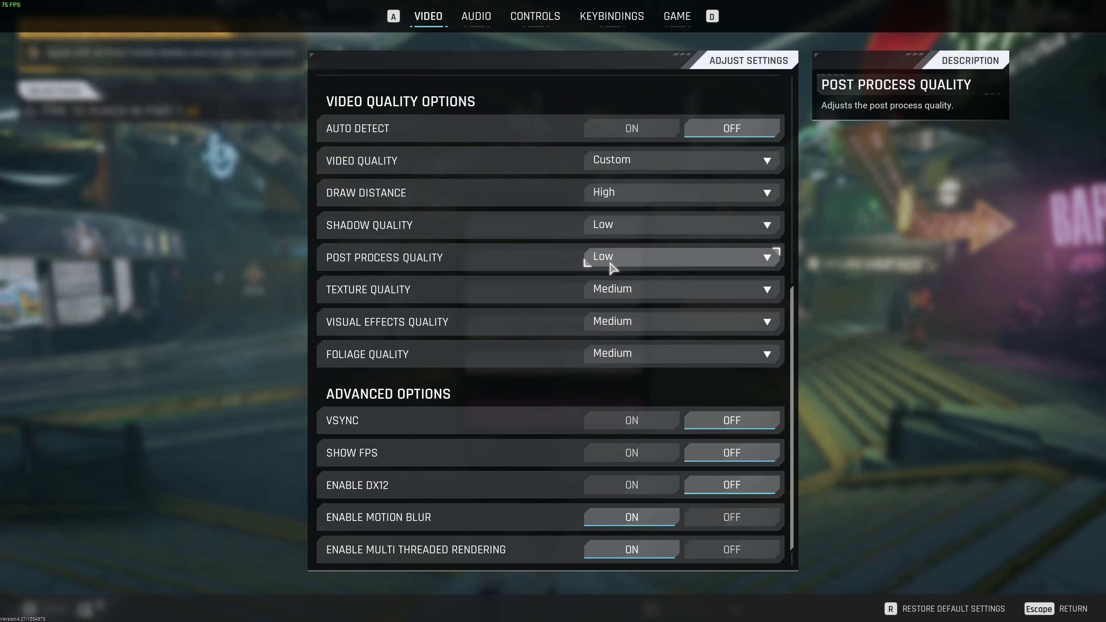
# Set the texture quality to Epic, and both the visual effects quality and the foliage quality to Low.
pyautogui.click(649, 301)
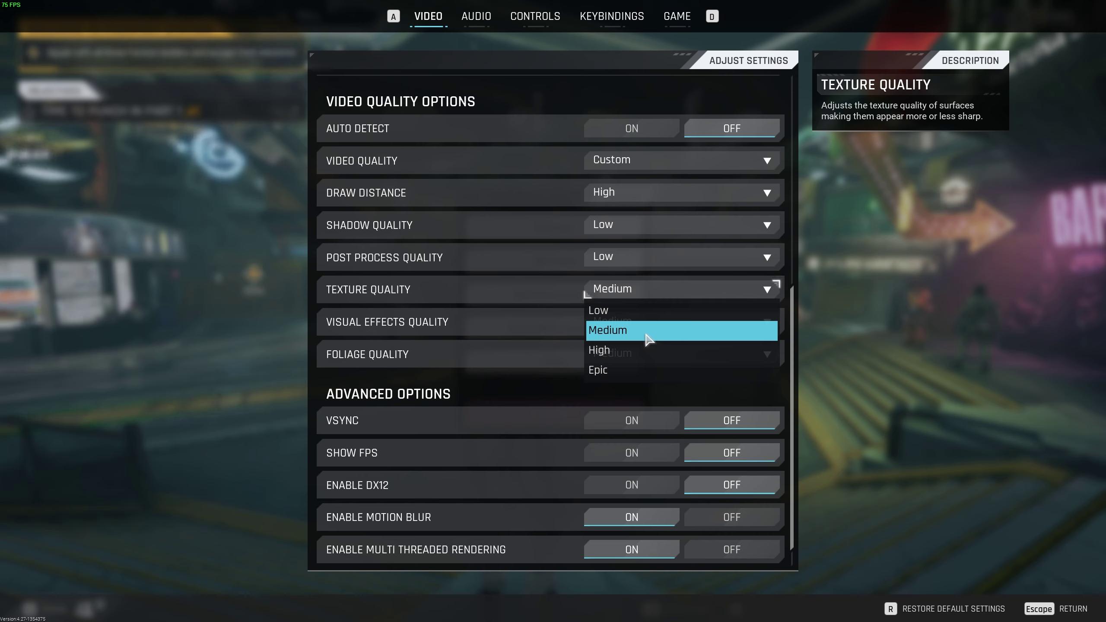
pyautogui.click(640, 372)
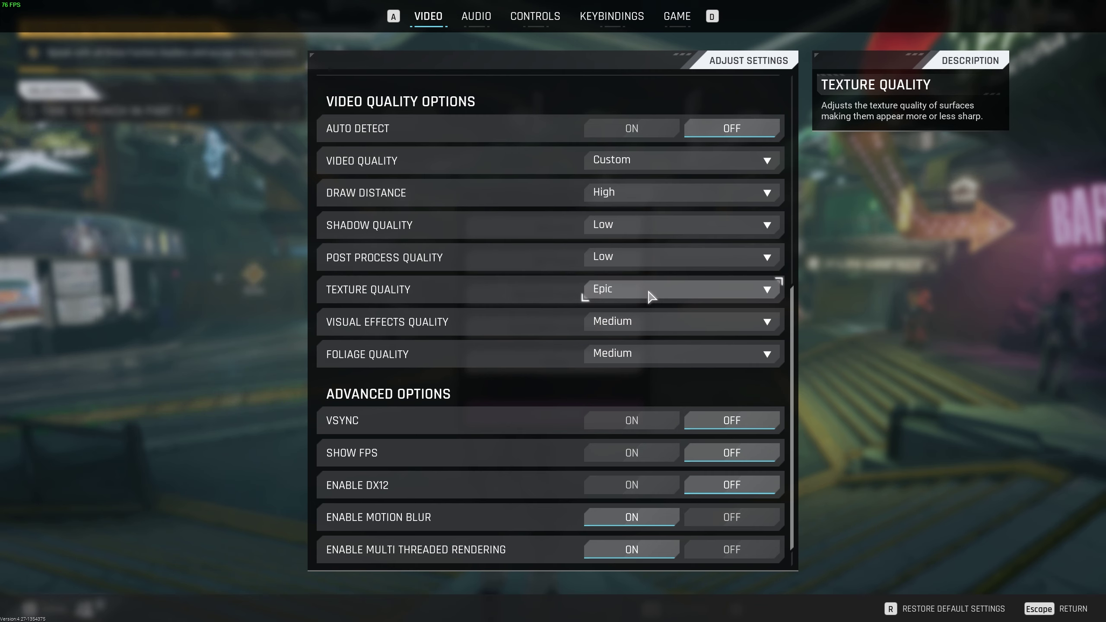
pyautogui.click(625, 323)
pyautogui.click(627, 343)
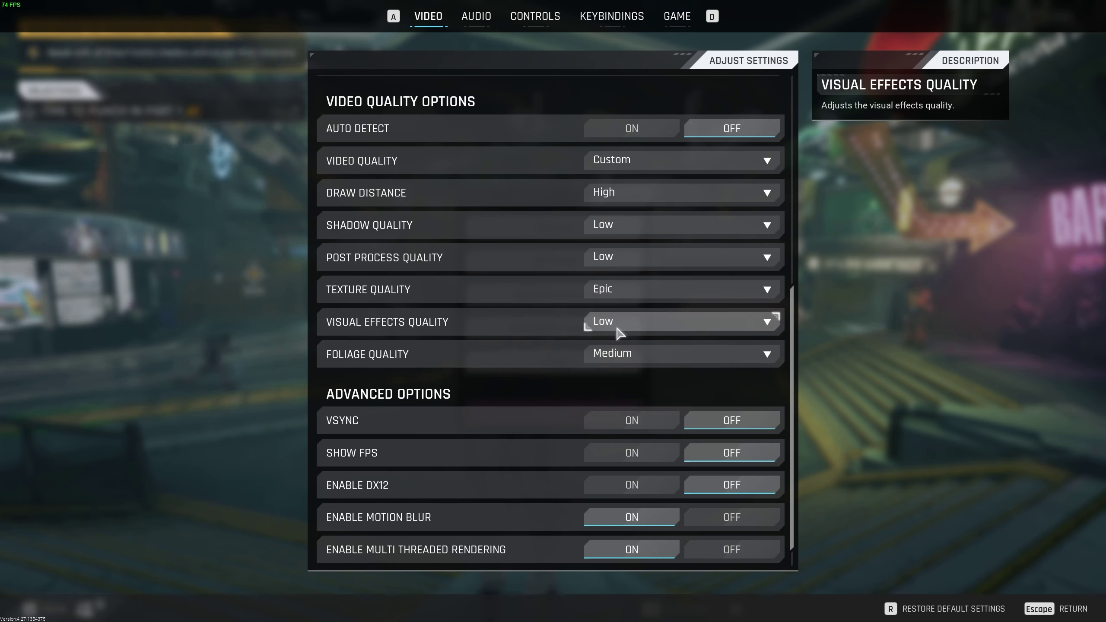
pyautogui.click(603, 354)
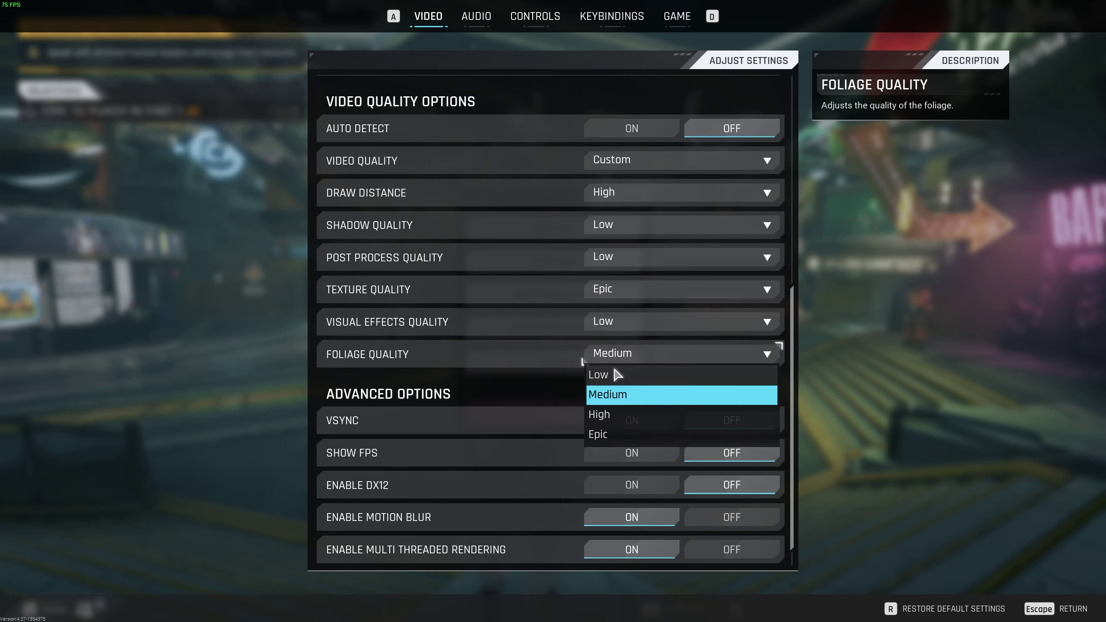
pyautogui.click(617, 374)
# Toggle Show FPS on and back off, and disable motion blur in the advanced options.
pyautogui.scroll(-1, 716, 363)
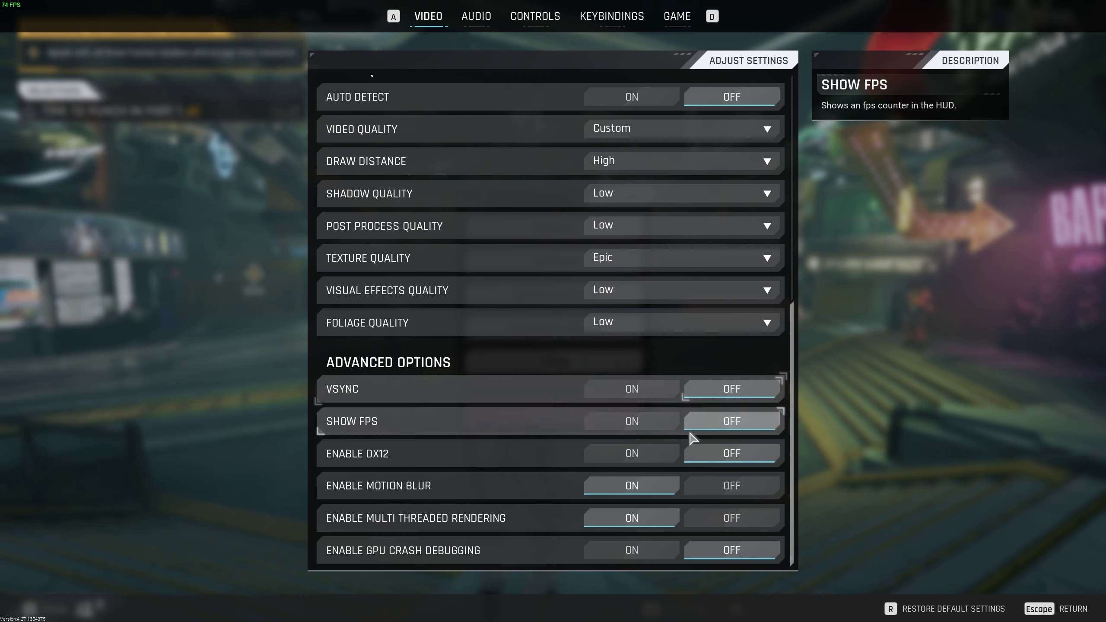
pyautogui.click(655, 426)
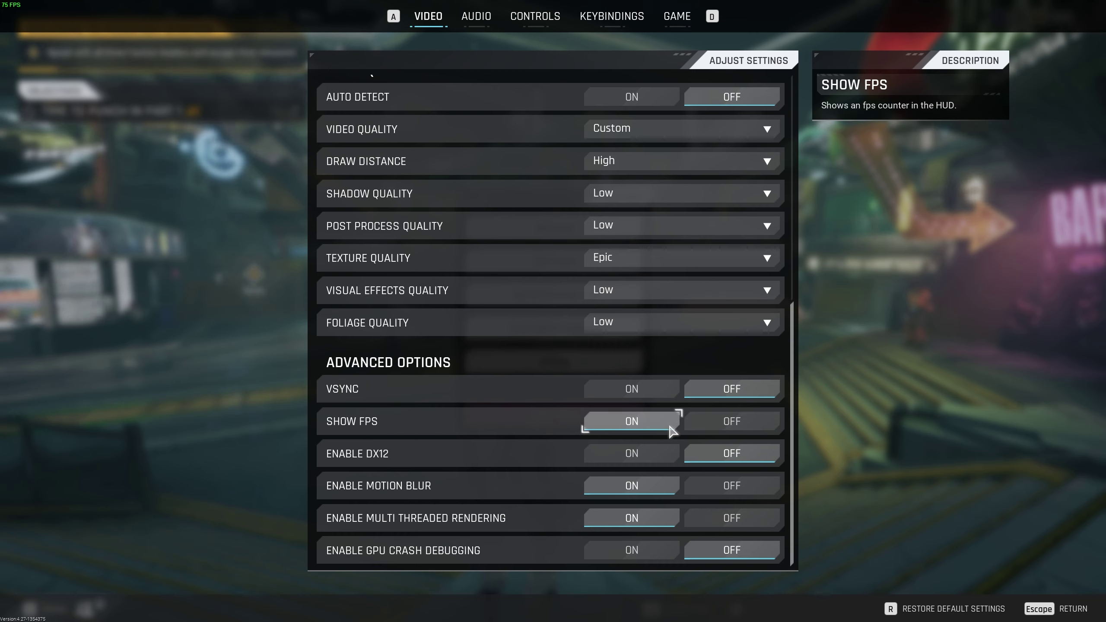
pyautogui.click(718, 428)
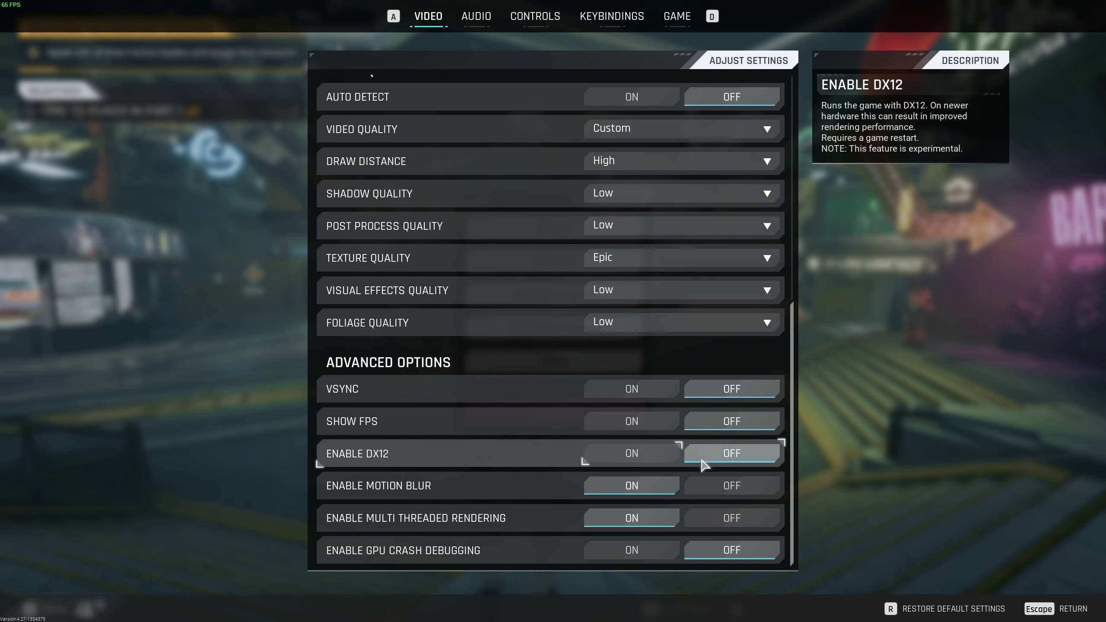
pyautogui.click(734, 487)
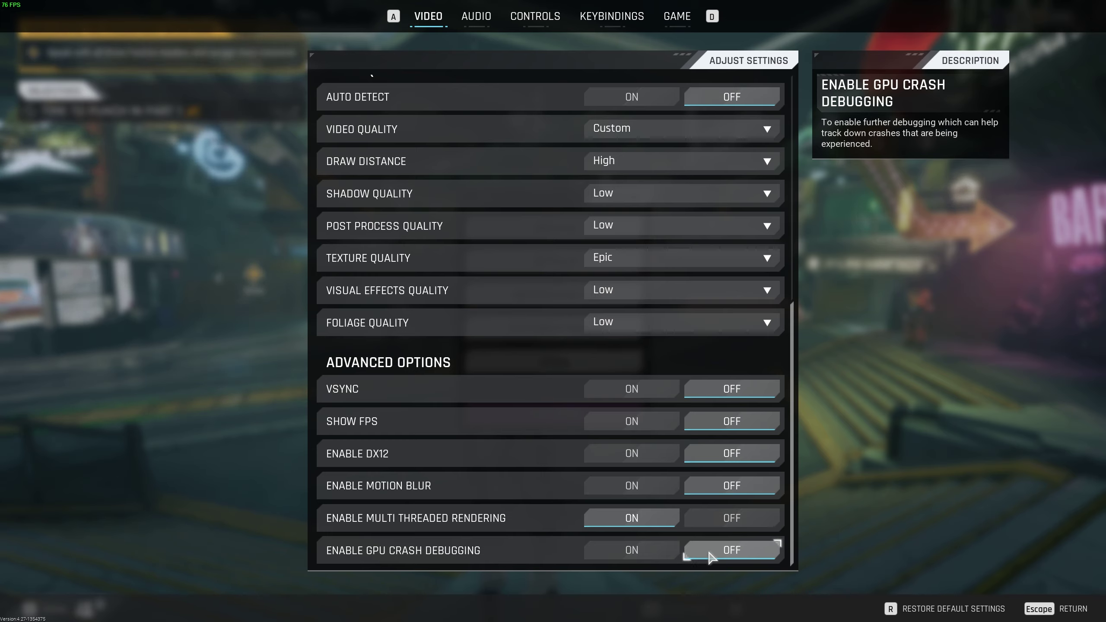
# Review the general video settings and look through the audio, controls, keybindings and game settings.
pyautogui.moveTo(792, 538); pyautogui.dragTo(811, 281)
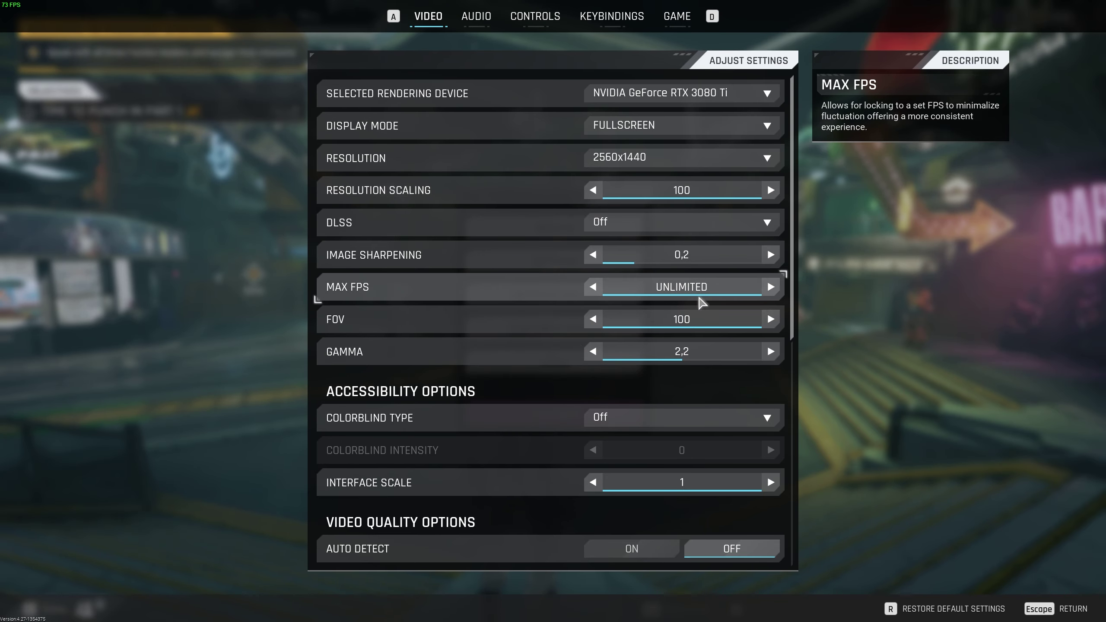
pyautogui.click(478, 21)
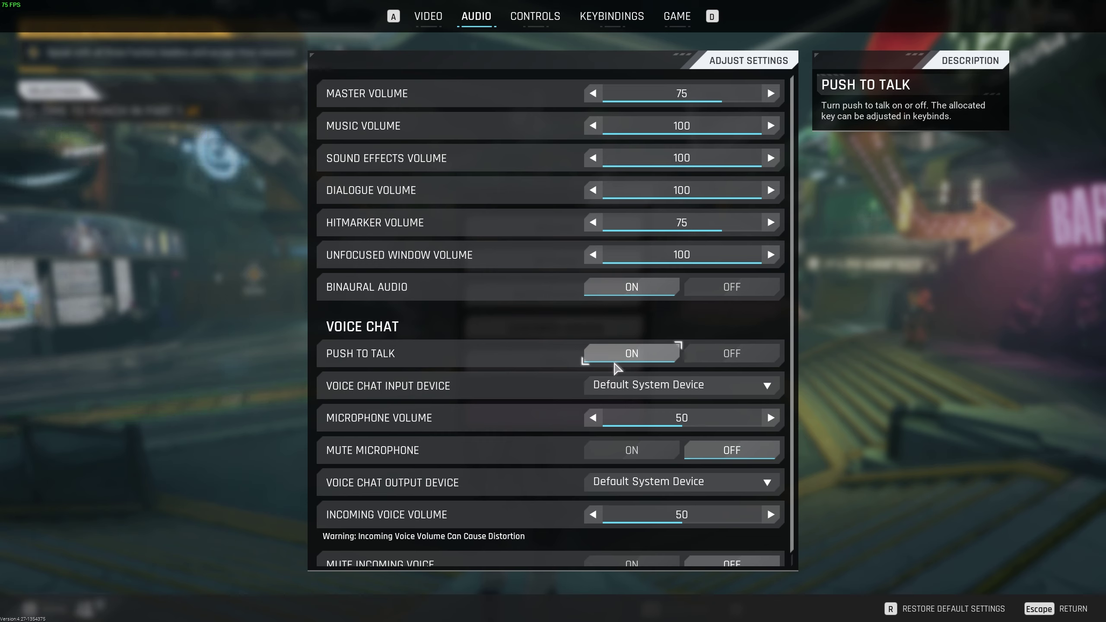
pyautogui.press('Down')
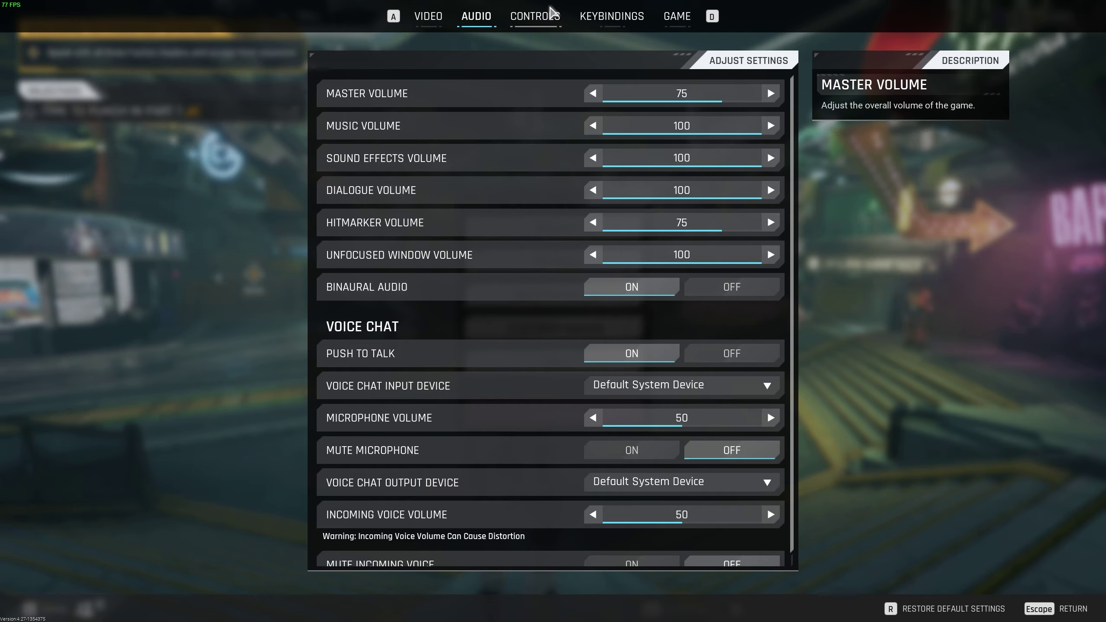
pyautogui.click(535, 17)
pyautogui.click(646, 17)
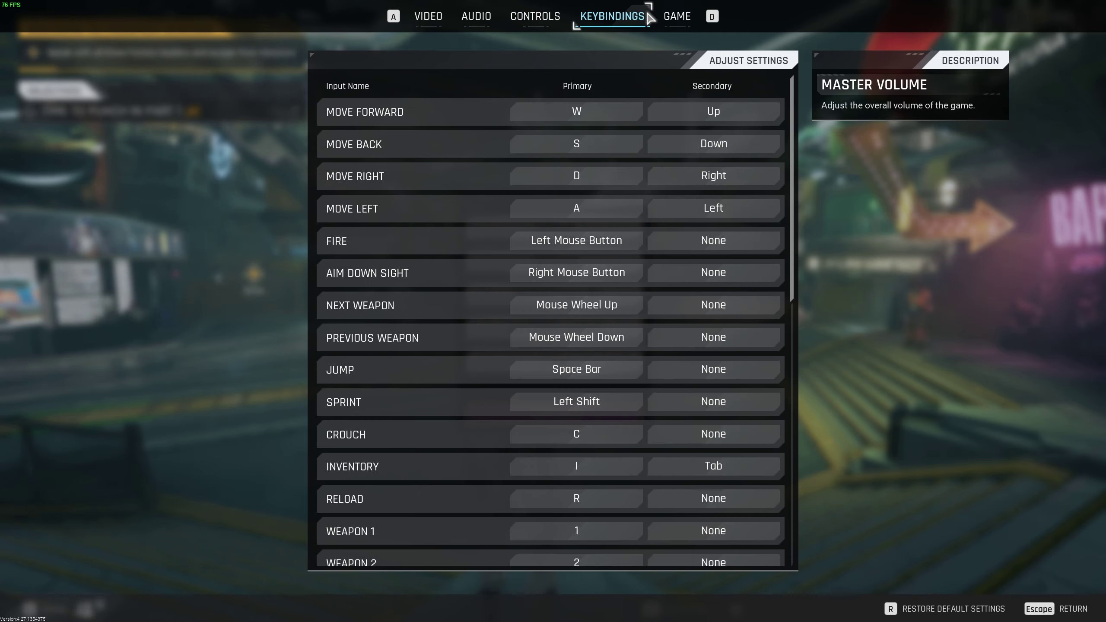
pyautogui.click(673, 22)
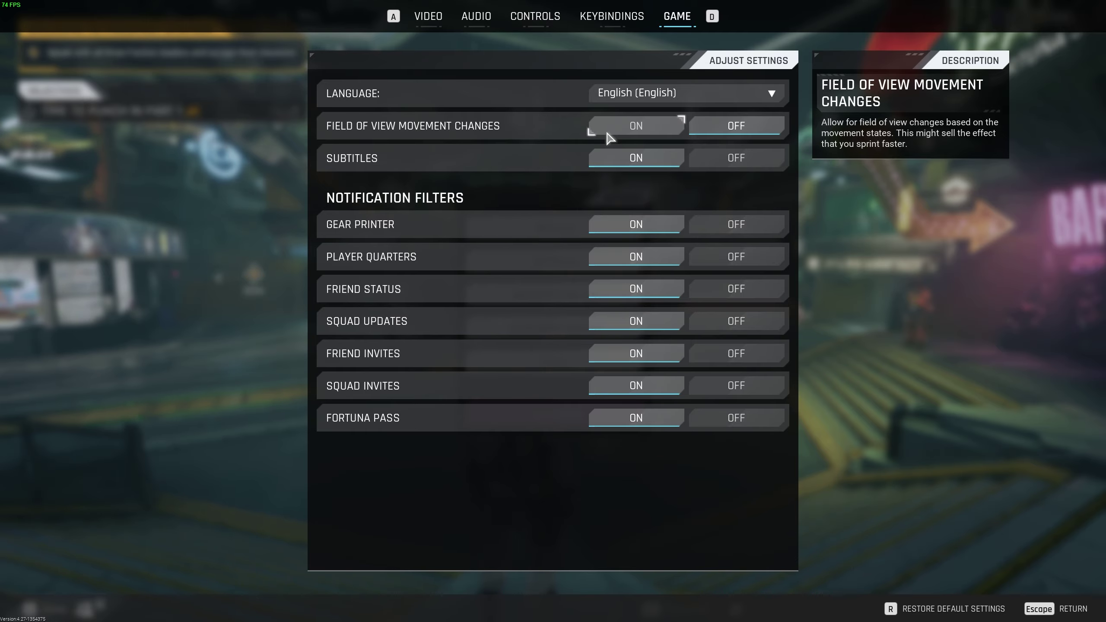
# Recheck the customized video quality and advanced options, and close the settings to return to the game.
pyautogui.click(428, 16)
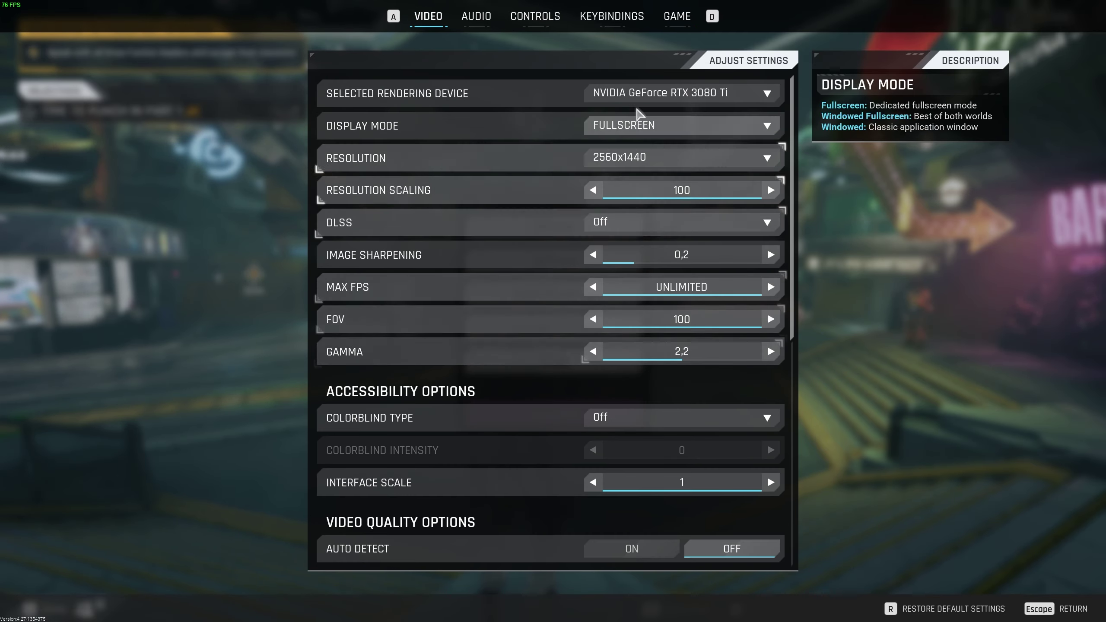
pyautogui.scroll(-3, 768, 345)
pyautogui.scroll(-5, 768, 345)
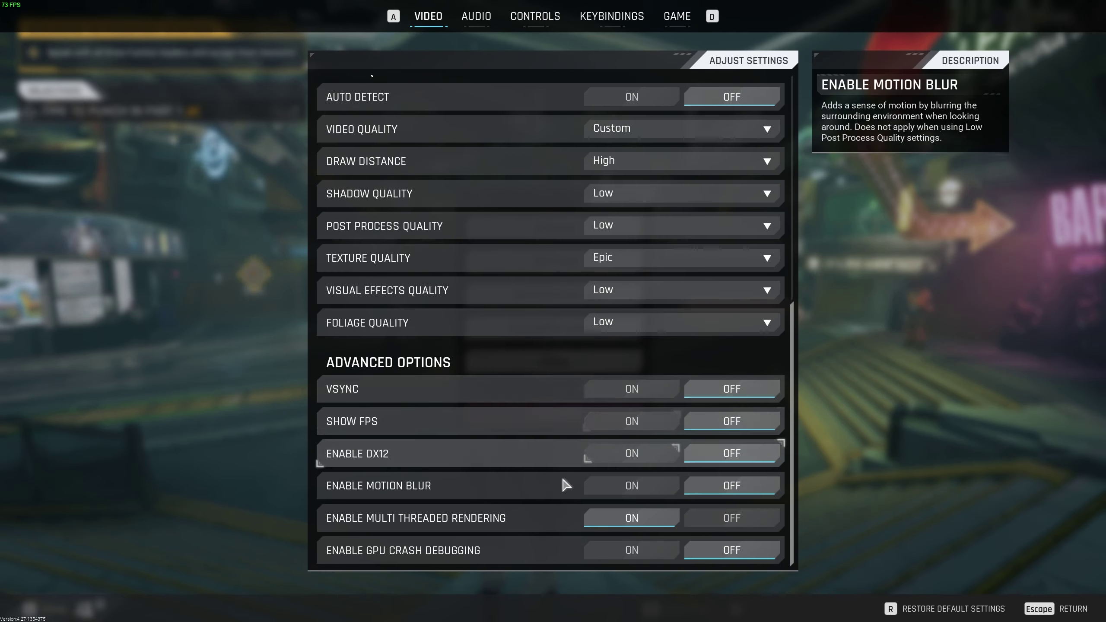
pyautogui.click(1058, 609)
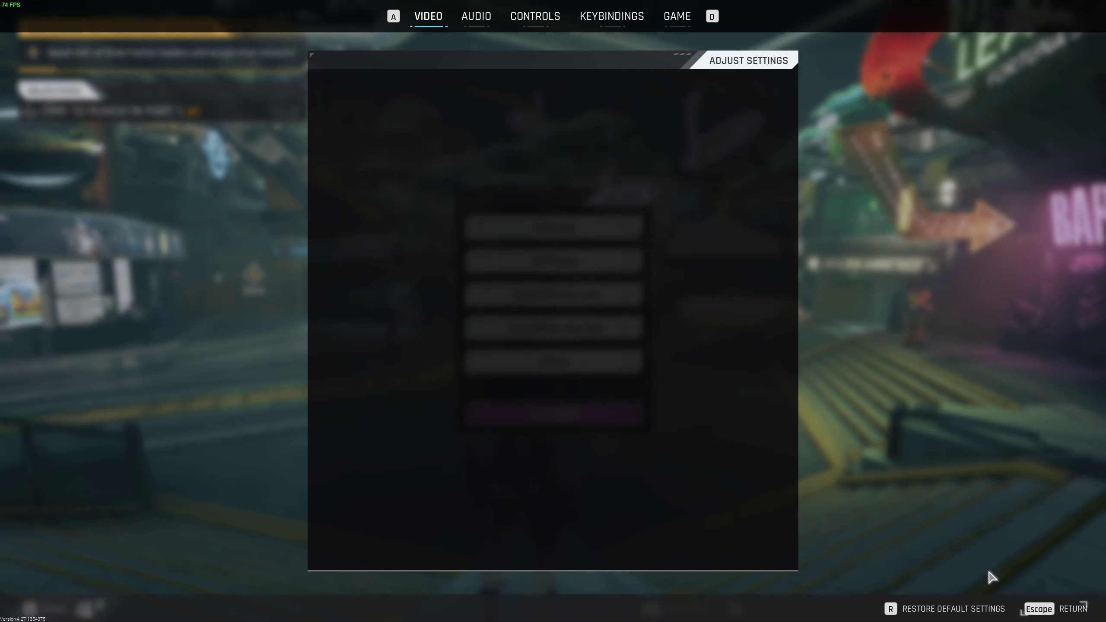
pyautogui.press('Escape')
# Run the character around Prospect Station to examine the frame rate and image quality with the new settings.
pyautogui.press('w')
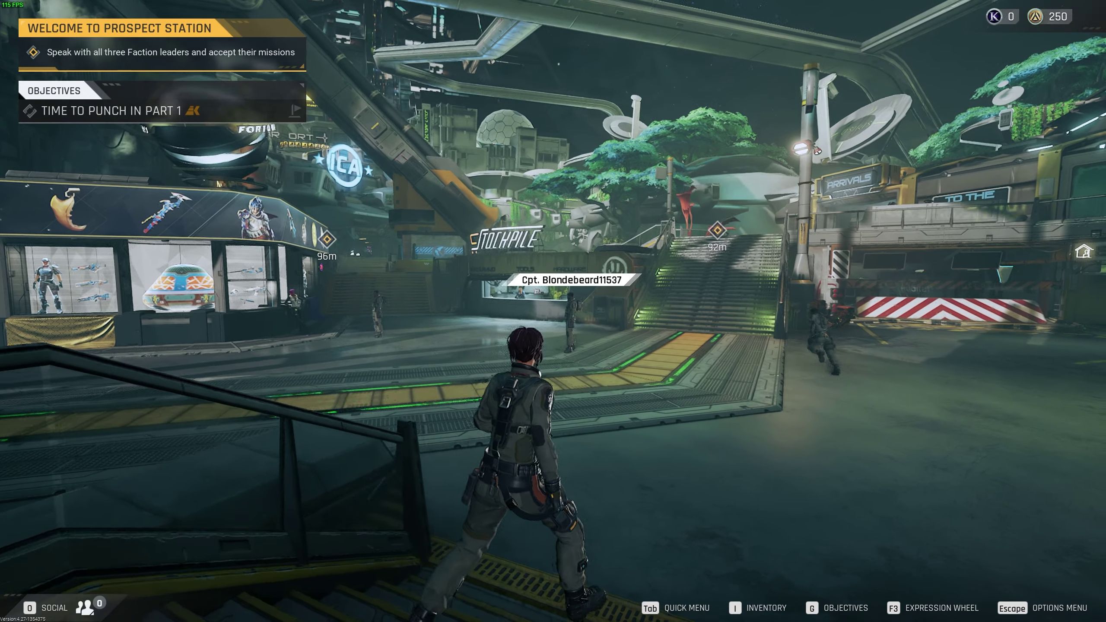
pyautogui.press('w')
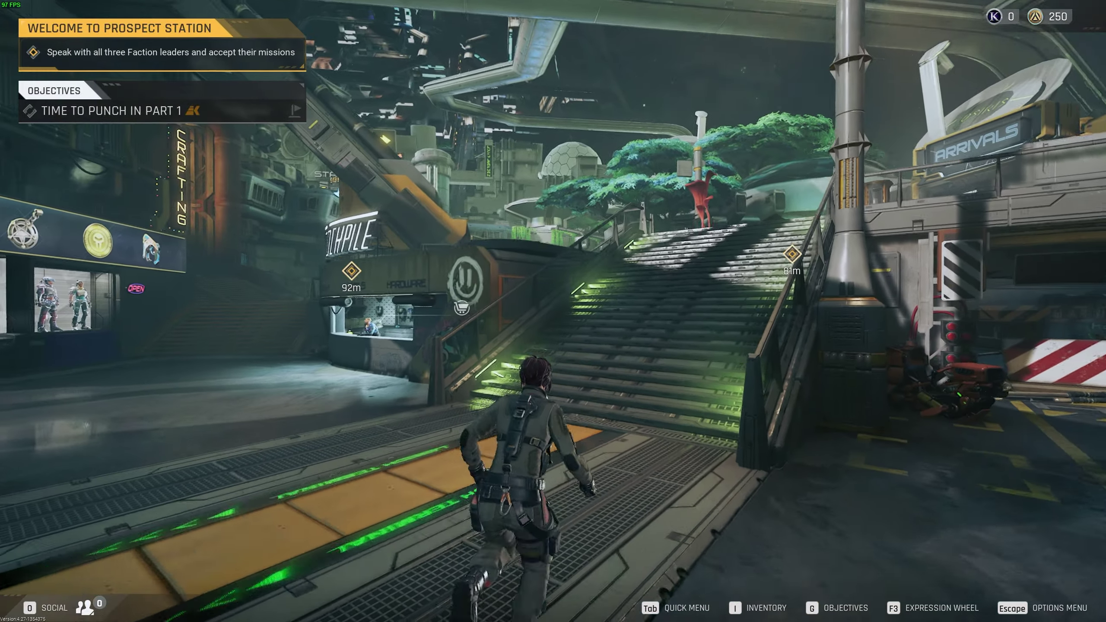
pyautogui.press('w')
pyautogui.press('w')
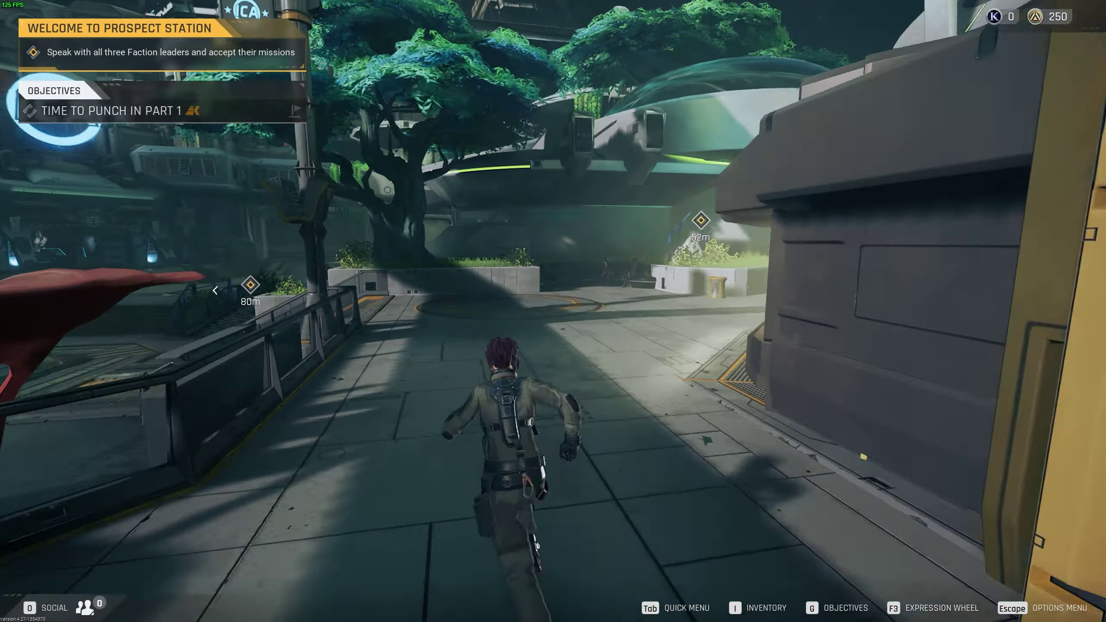
pyautogui.press('w')
pyautogui.press('w')
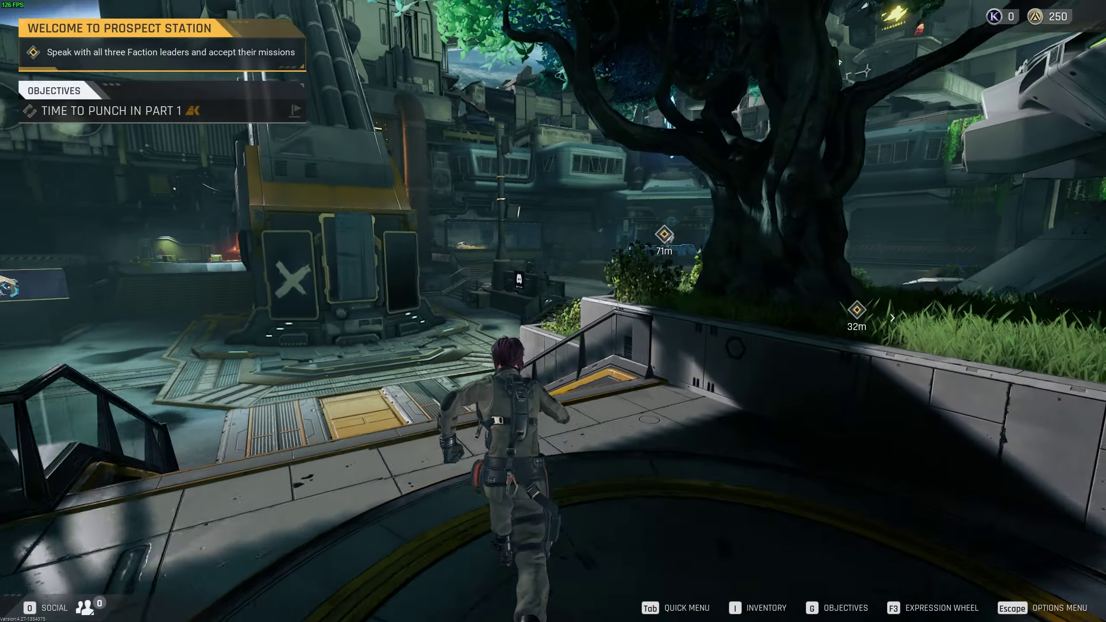
pyautogui.press('w')
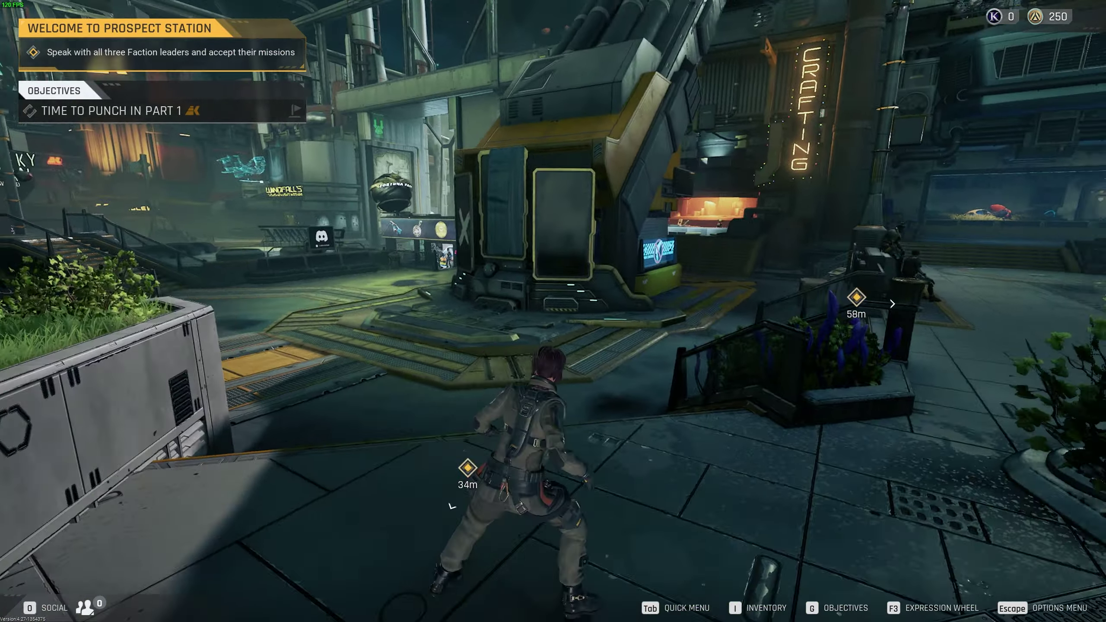
pyautogui.press('w')
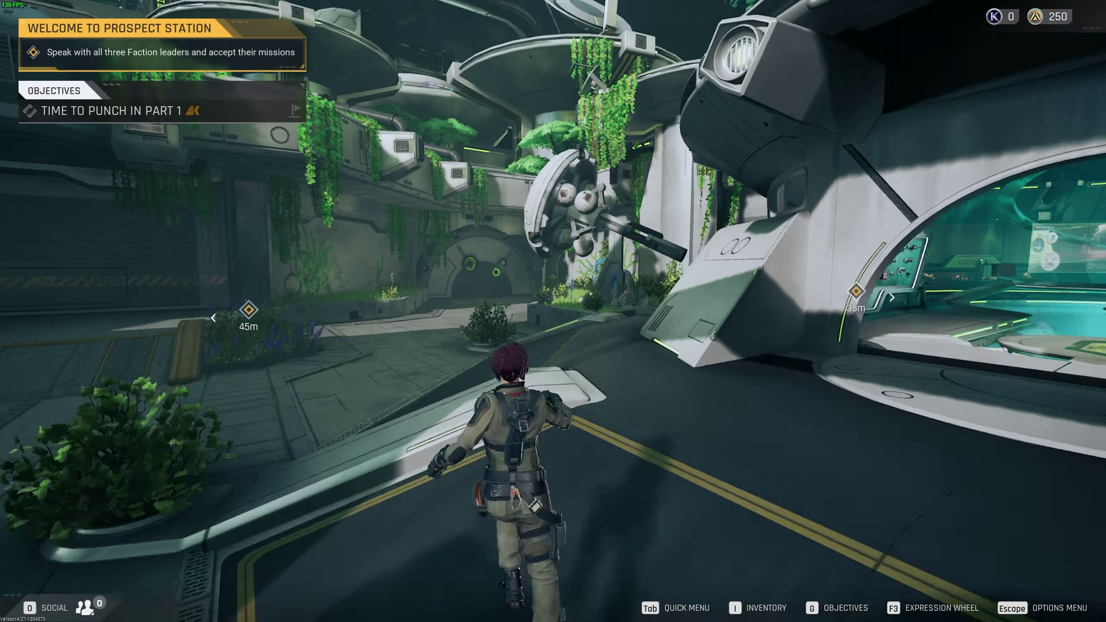
pyautogui.press('w')
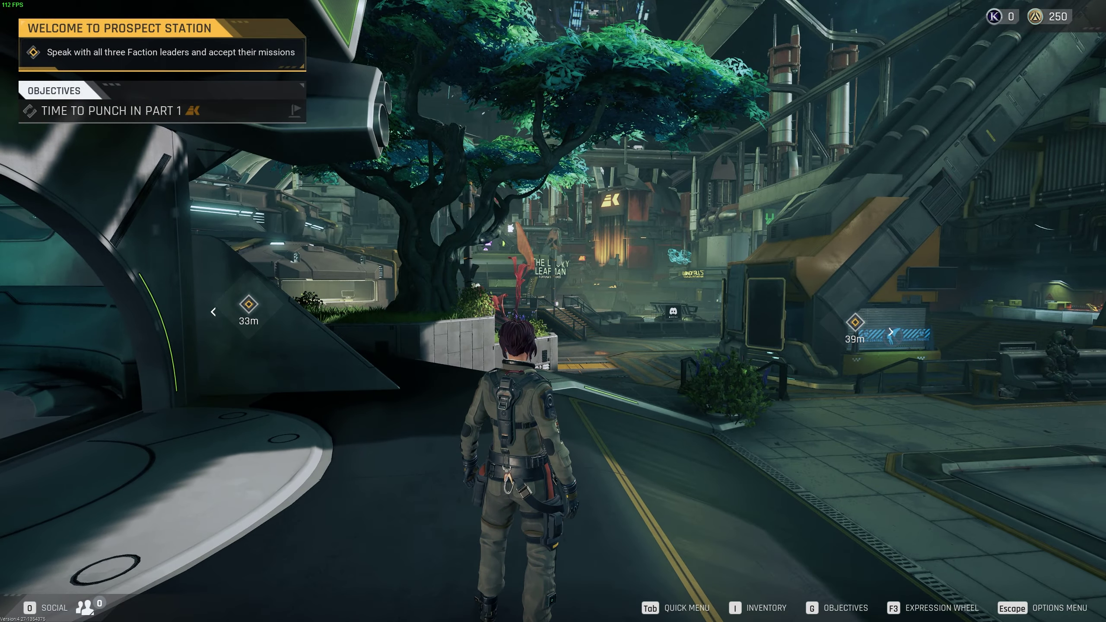
pyautogui.press('w')
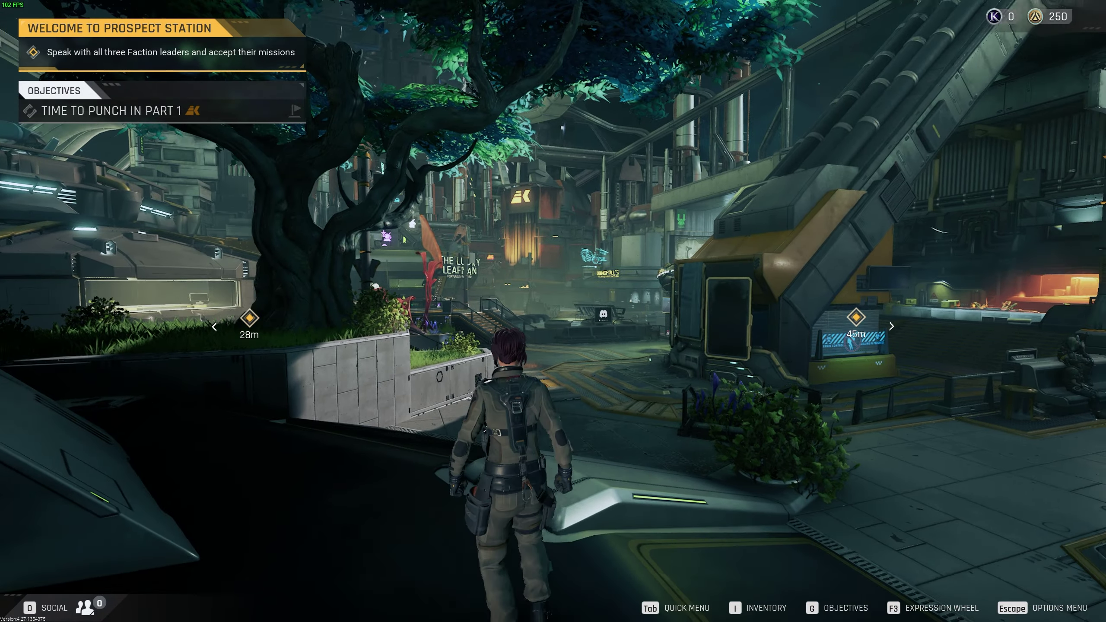
pyautogui.press('w')
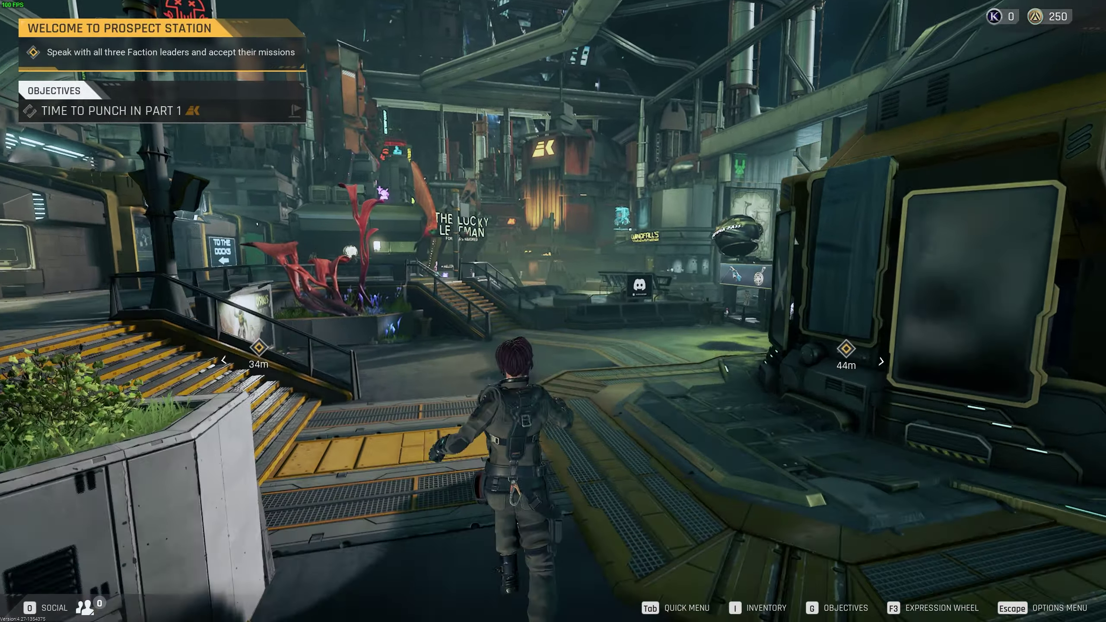
pyautogui.press('w')
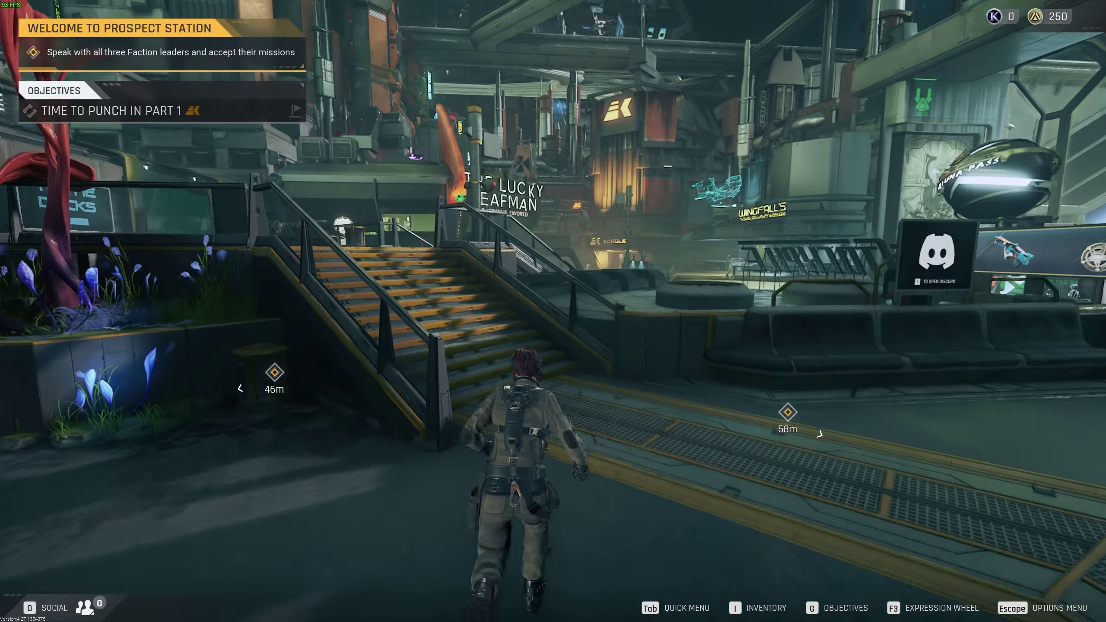
pyautogui.press('w')
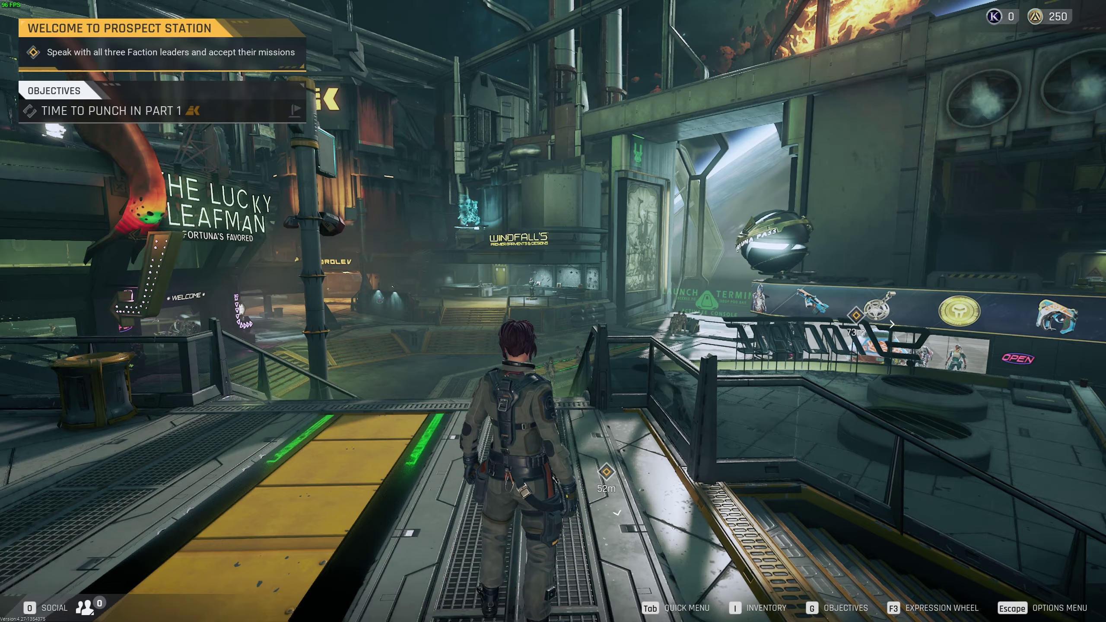
pyautogui.press('Escape')
pyautogui.click(559, 419)
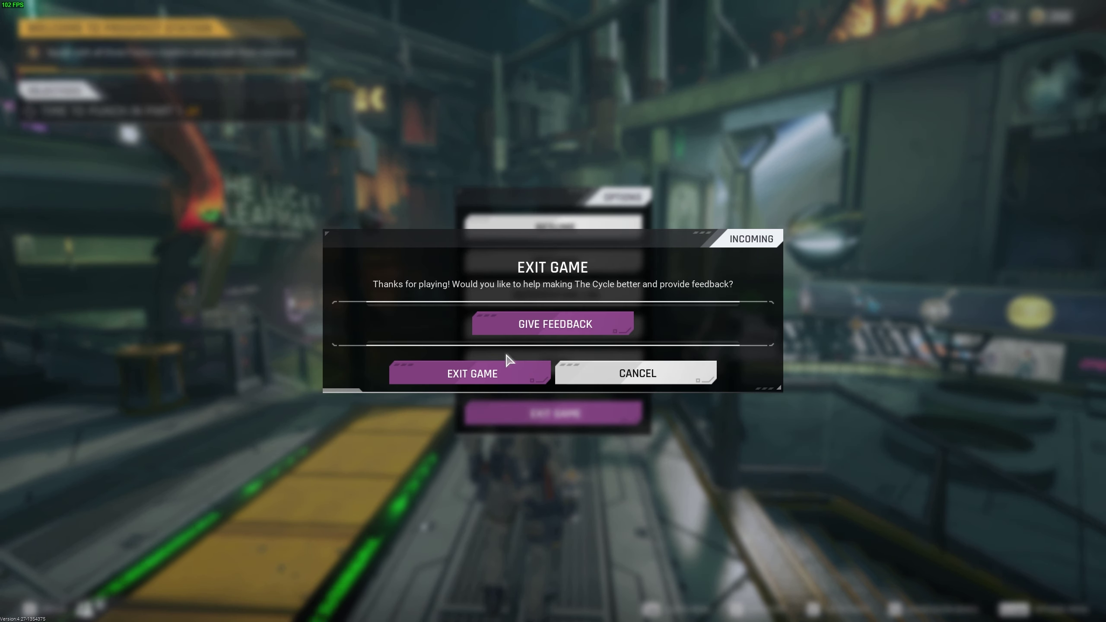
pyautogui.click(681, 378)
# Reopen the game settings and review the video quality and advanced options.
pyautogui.click(553, 262)
pyautogui.scroll(-8, 518, 302)
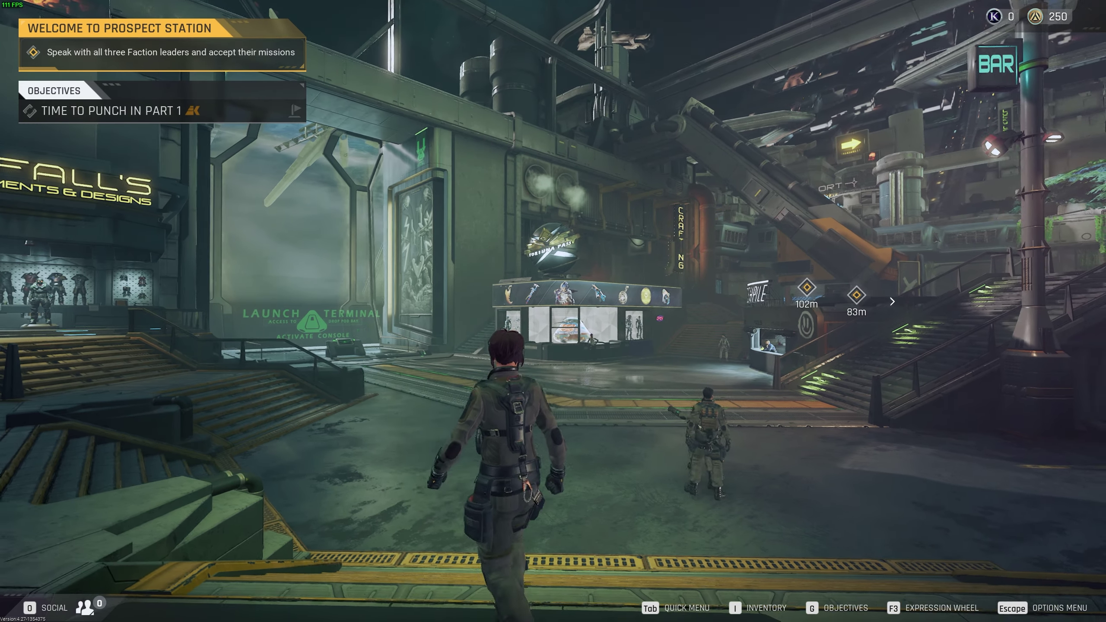
# Move through the station's plaza and upper walkway again to check in-game performance.
pyautogui.press('w')
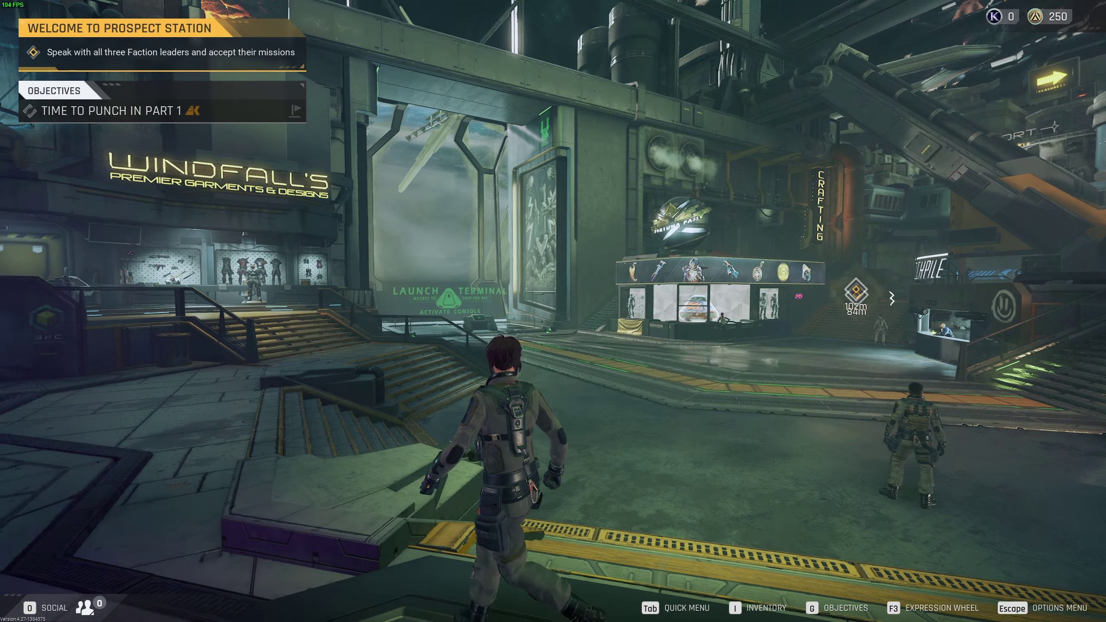
pyautogui.press('w')
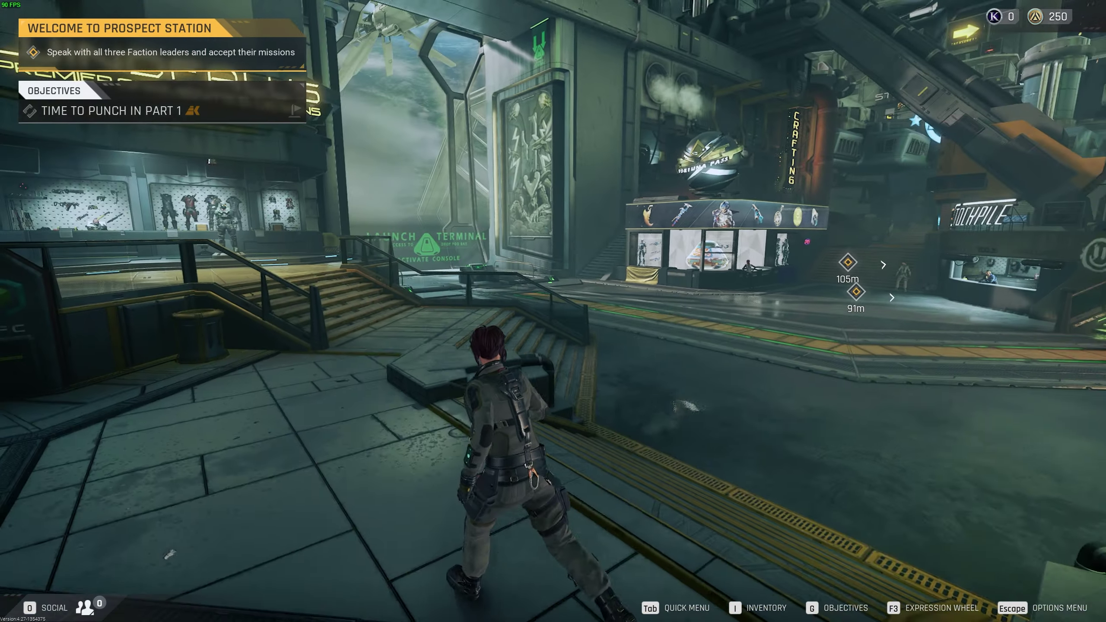
pyautogui.press('w')
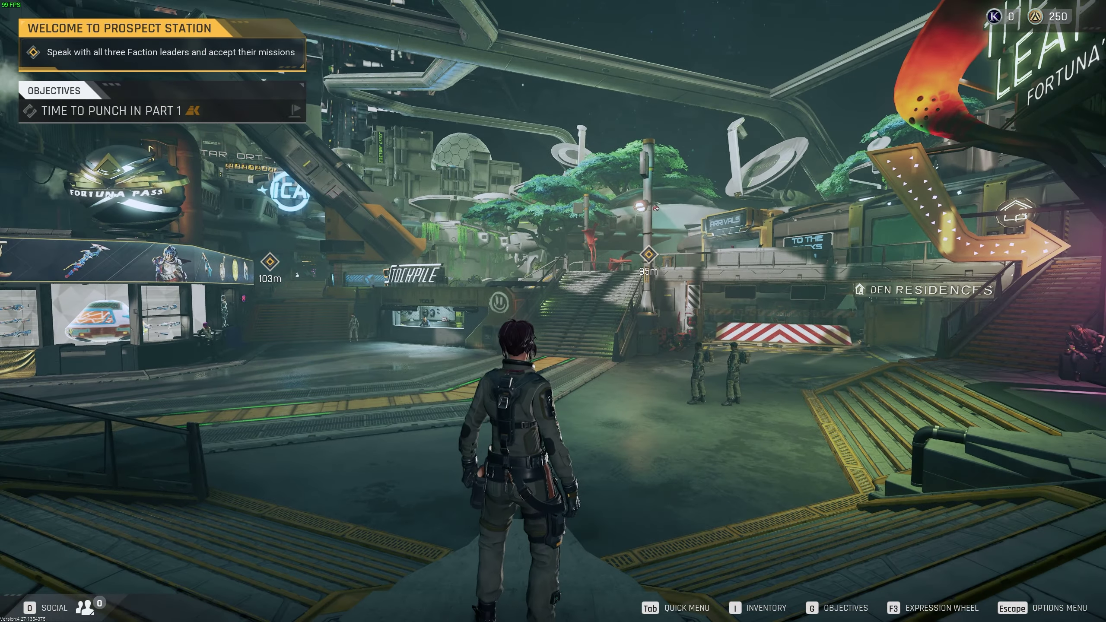
pyautogui.press('w')
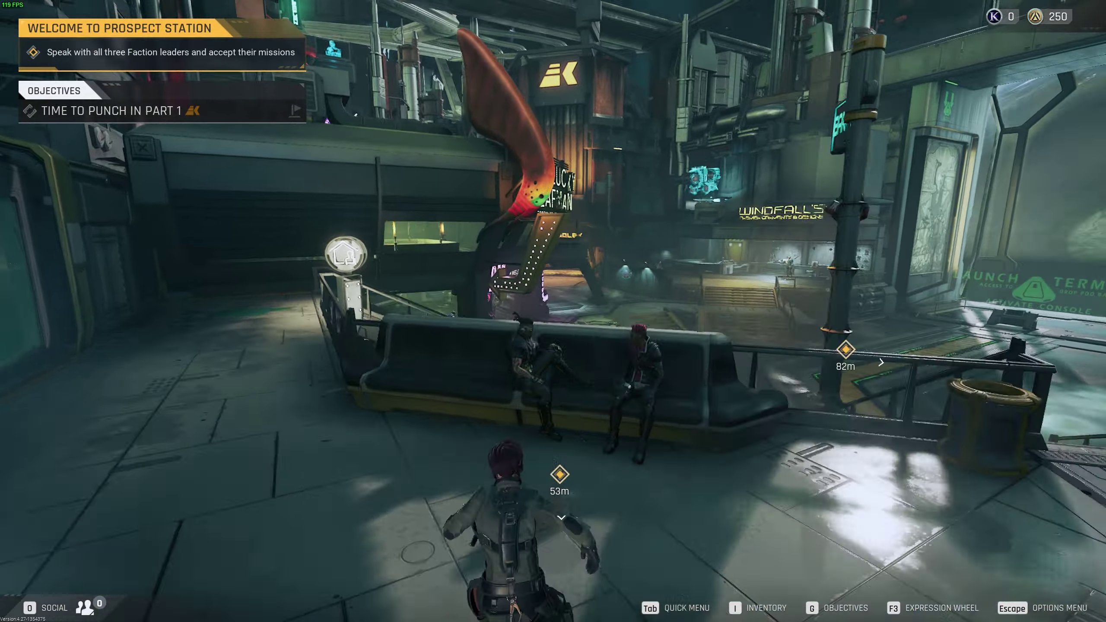
pyautogui.press('w')
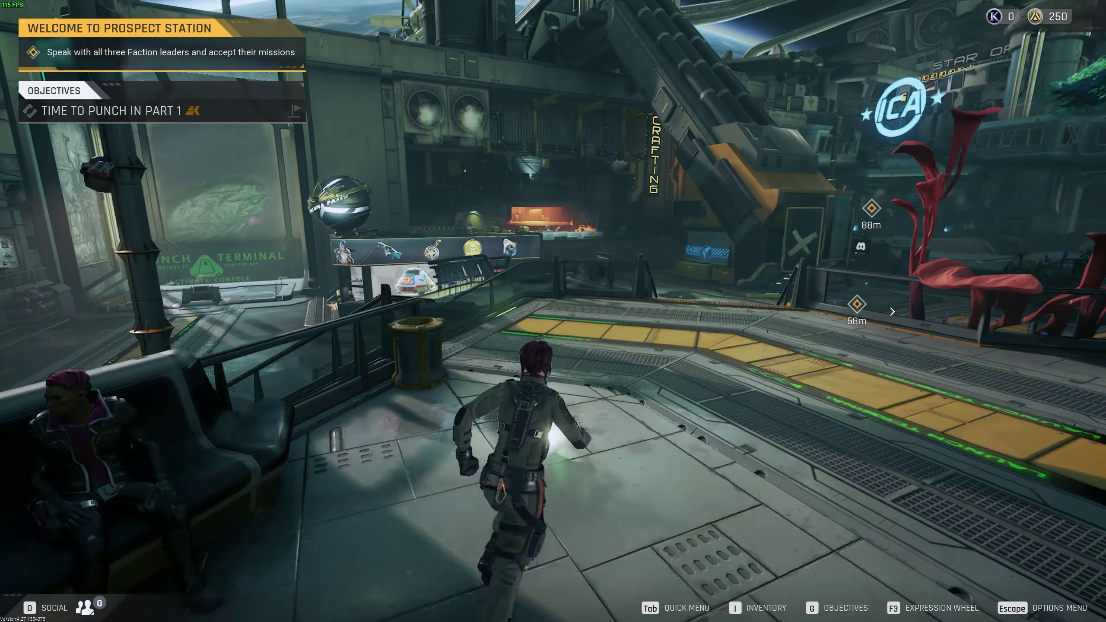
pyautogui.press('w')
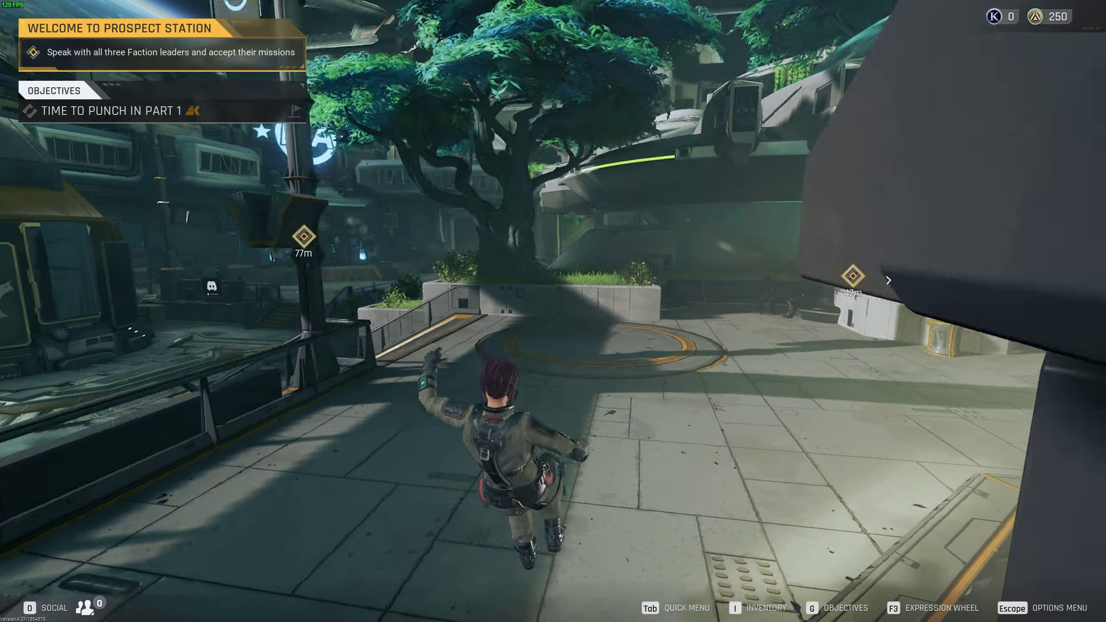
# Set DLSS to Auto in the game's video settings and leave the settings screen.
pyautogui.press('Escape')
pyautogui.click(556, 260)
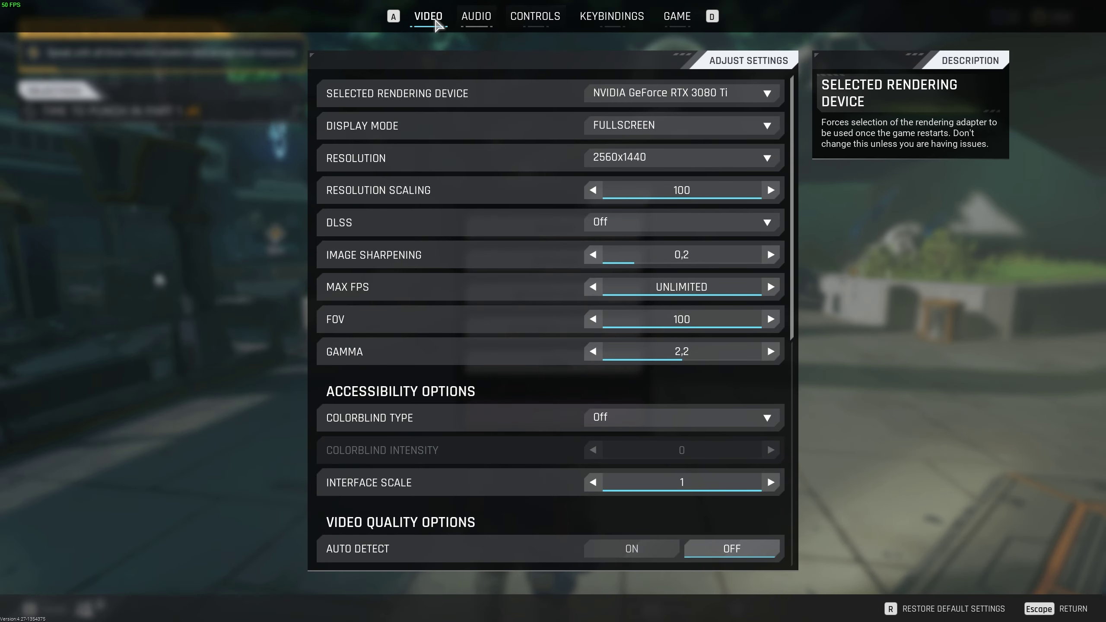
pyautogui.scroll(-1, 526, 270)
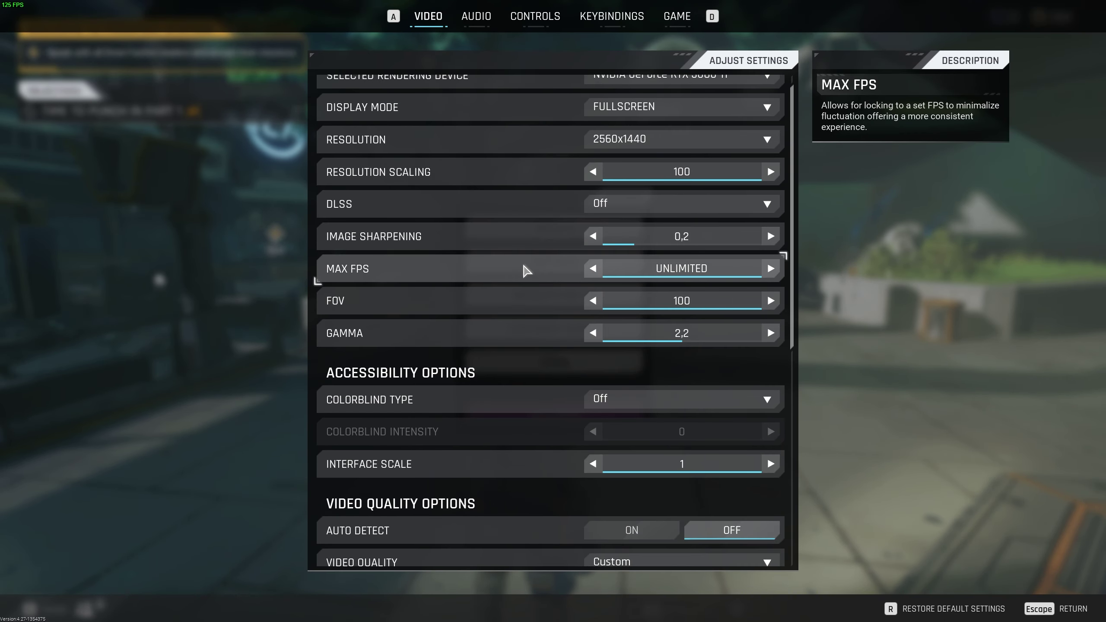
pyautogui.scroll(1, 562, 213)
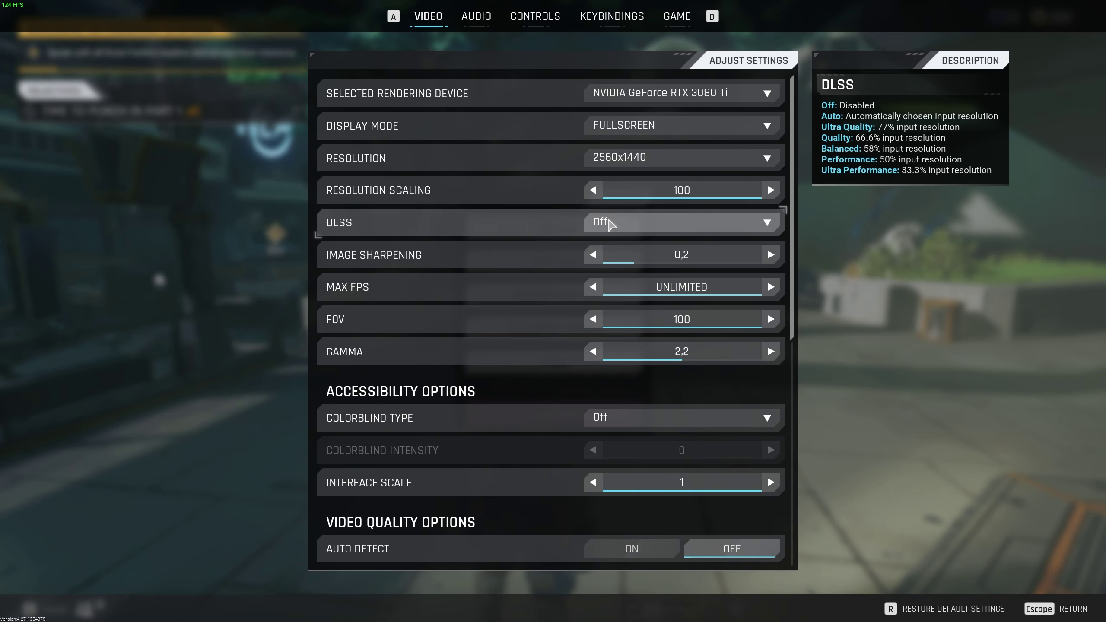
pyautogui.click(615, 223)
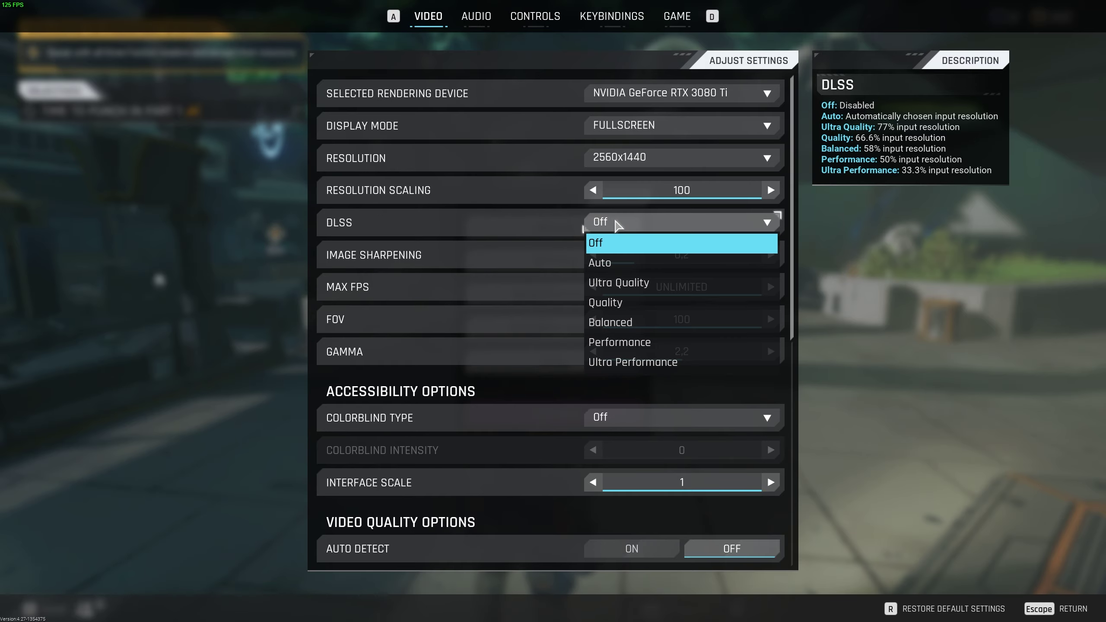
pyautogui.click(669, 262)
pyautogui.press('Escape')
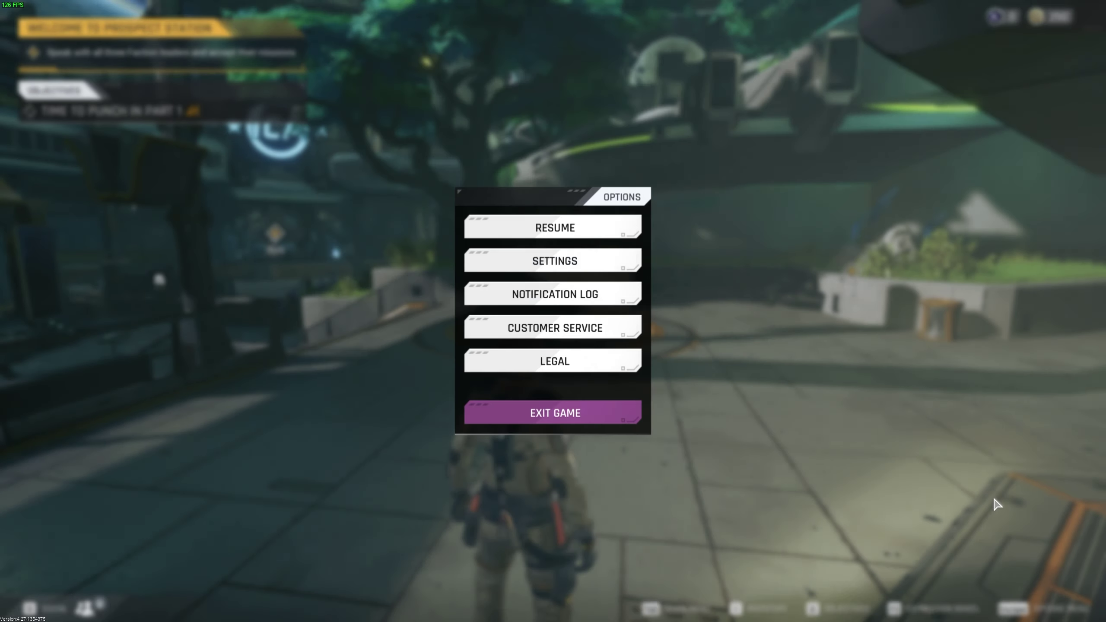
# Run around the station's upper walkway and stairs to check frame rate and image quality with DLSS on Auto.
pyautogui.press('w')
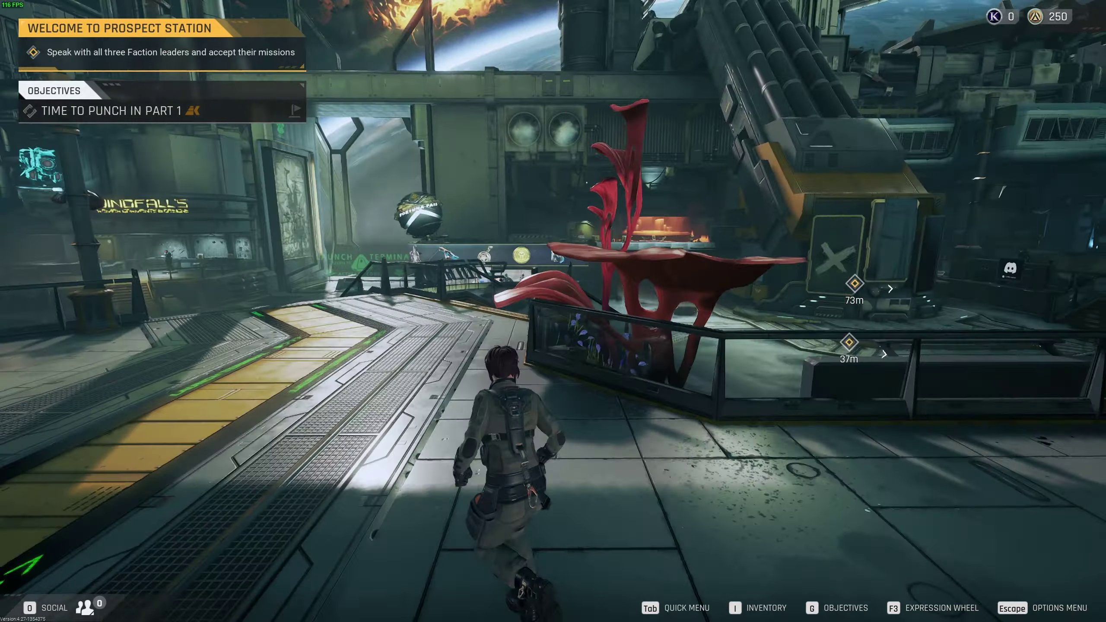
pyautogui.press('w')
pyautogui.press('w')
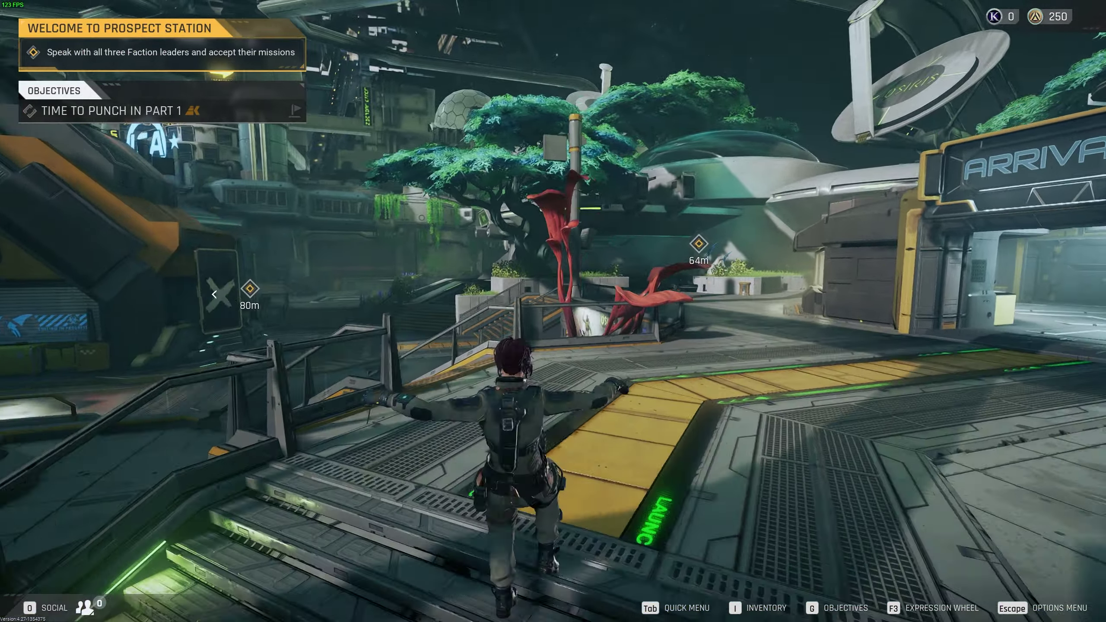
pyautogui.press('w')
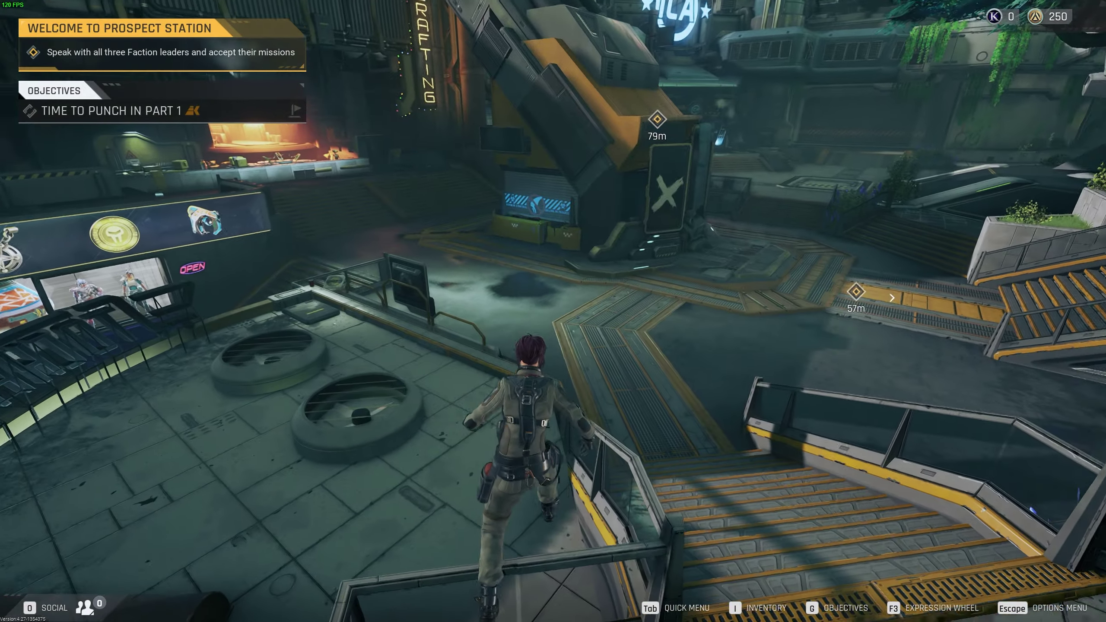
pyautogui.press('w')
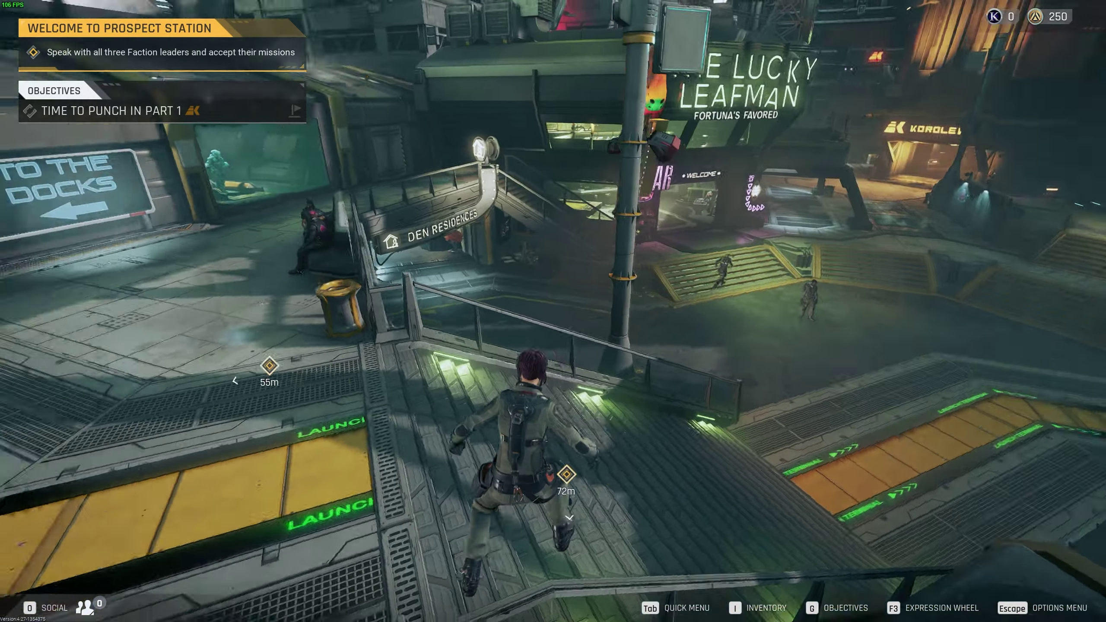
pyautogui.press('w')
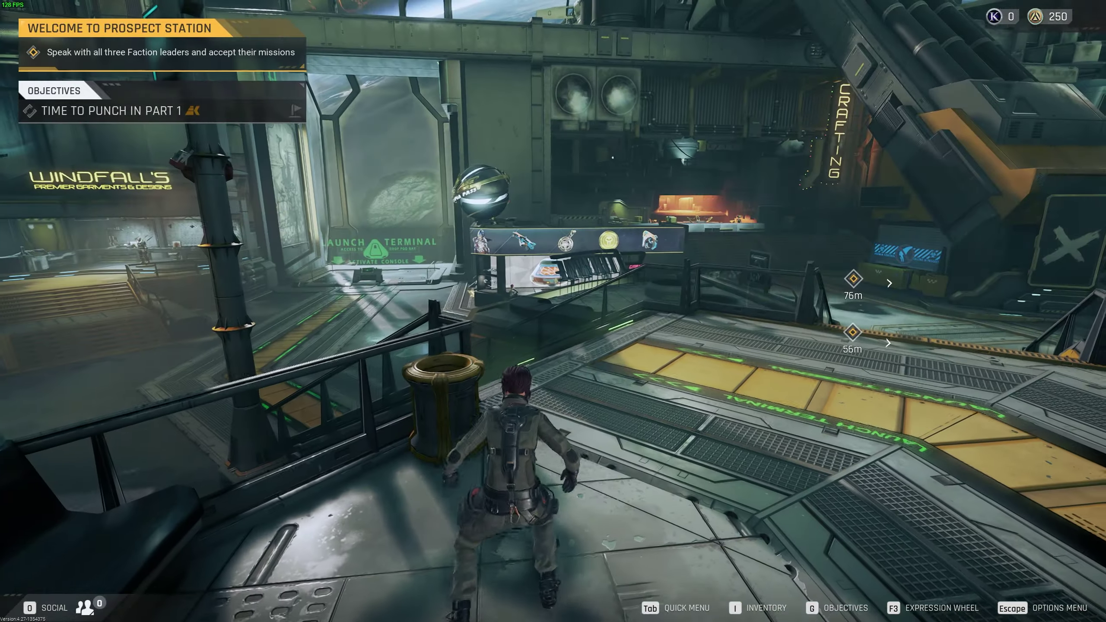
pyautogui.press('w')
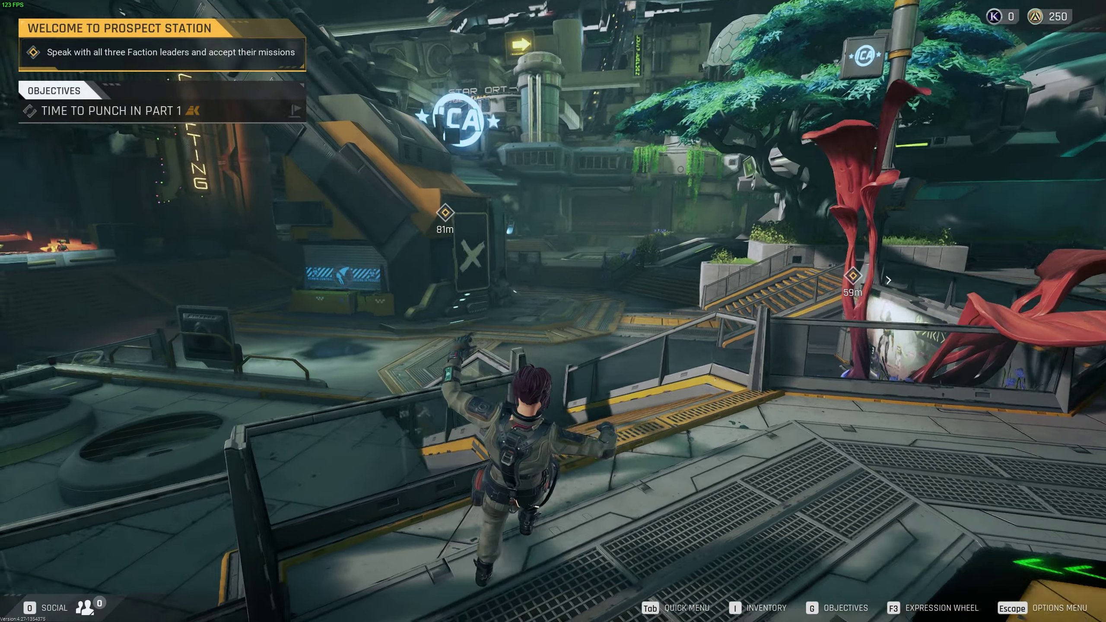
pyautogui.press('w')
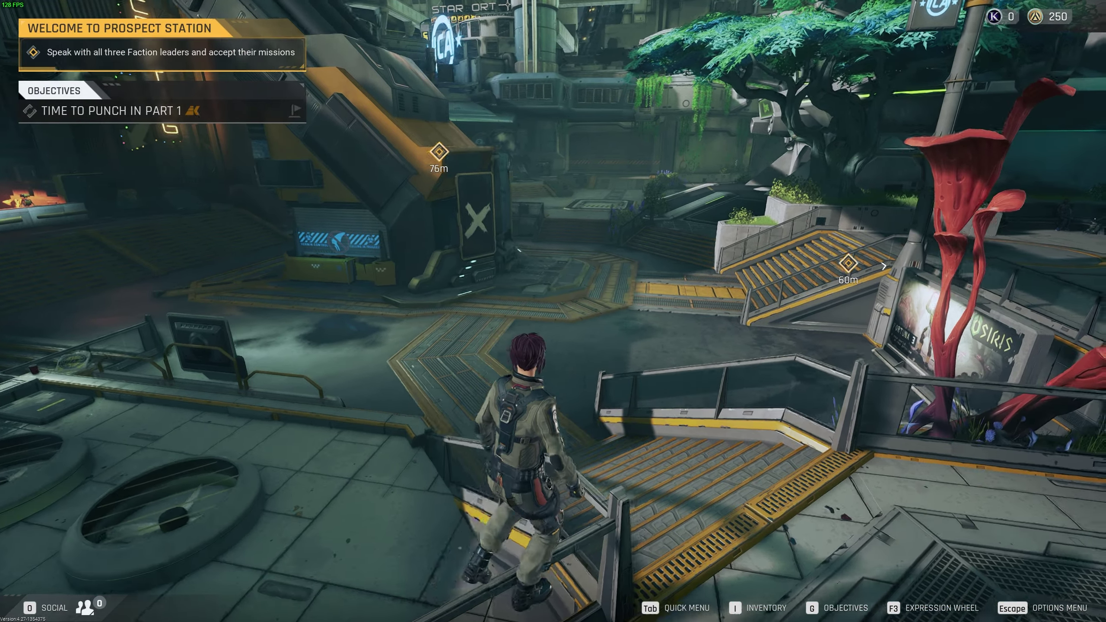
# Change DLSS to Balanced in the video settings and return to the game.
pyautogui.press('Escape')
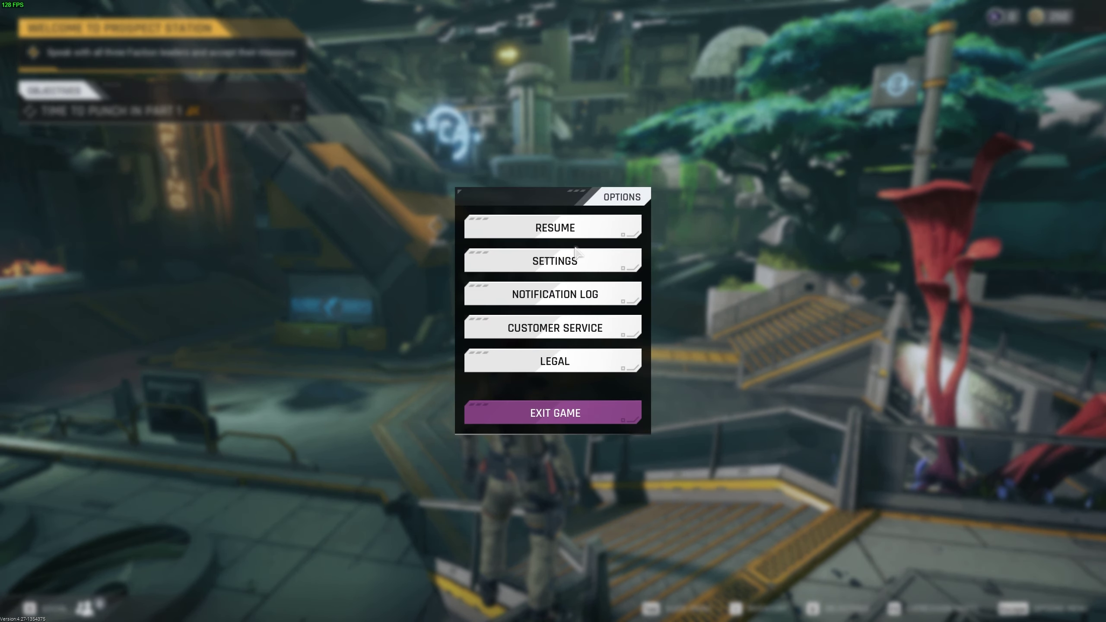
pyautogui.click(576, 257)
pyautogui.click(671, 222)
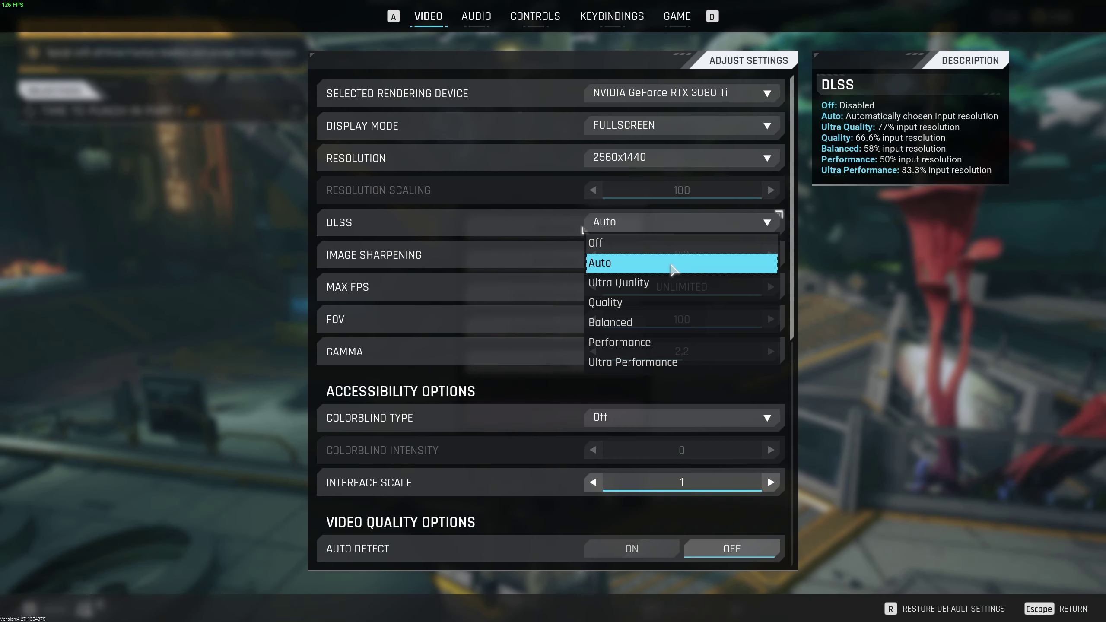
pyautogui.click(657, 324)
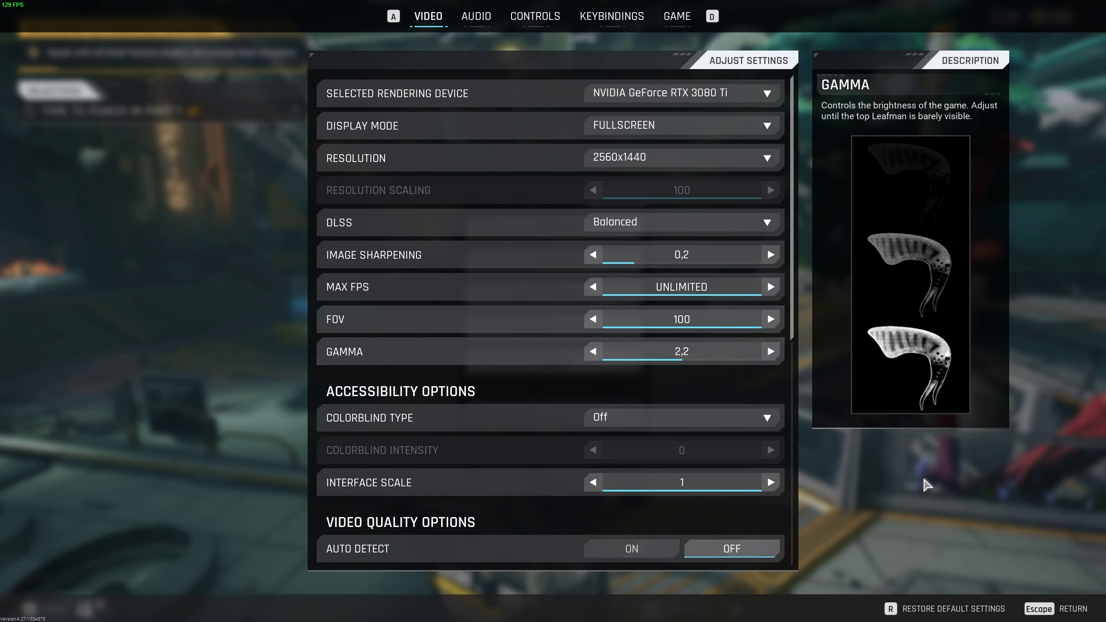
pyautogui.press('Escape')
pyautogui.press('Escape')
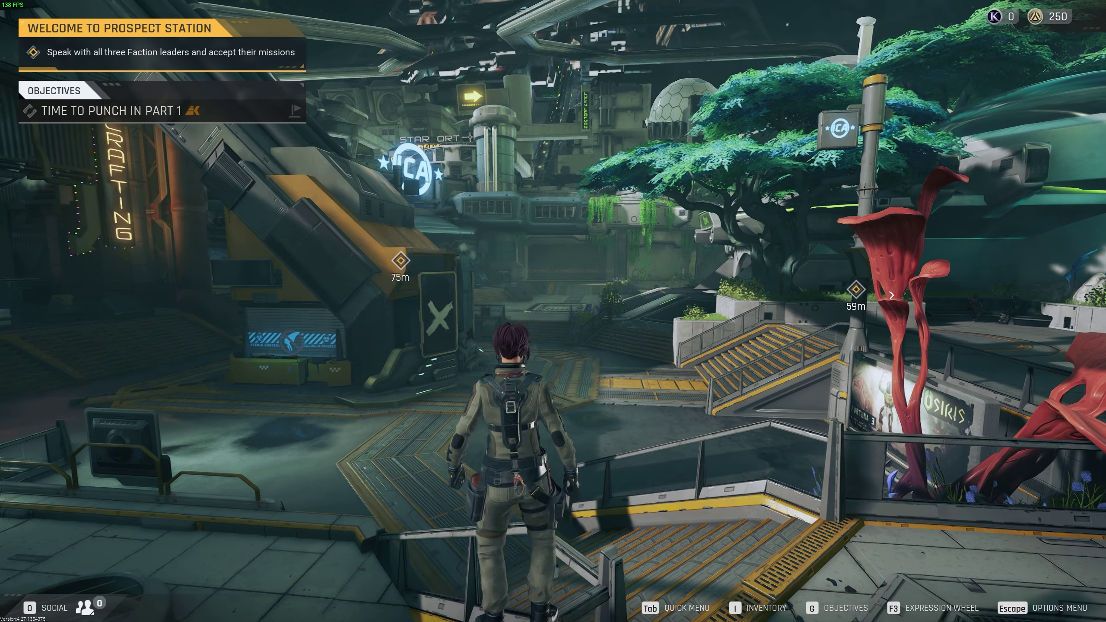
# Run from the upper walkway down across the lower plaza to check performance and image quality with DLSS on Balanced.
pyautogui.press('w')
pyautogui.press('w')
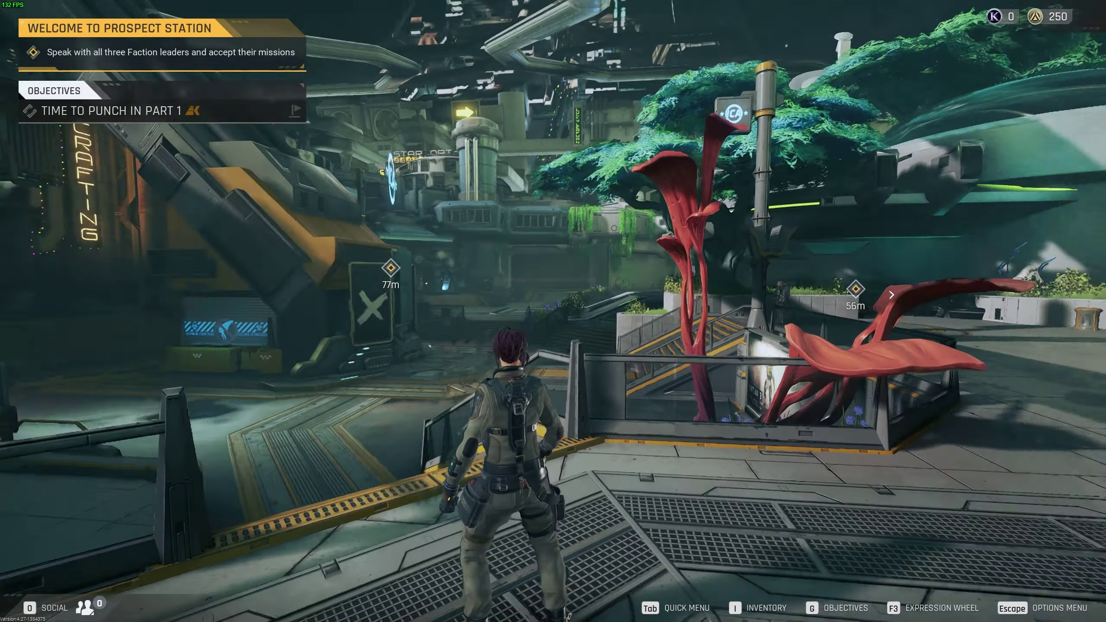
pyautogui.press('w')
pyautogui.press('w')
pyautogui.press('w')
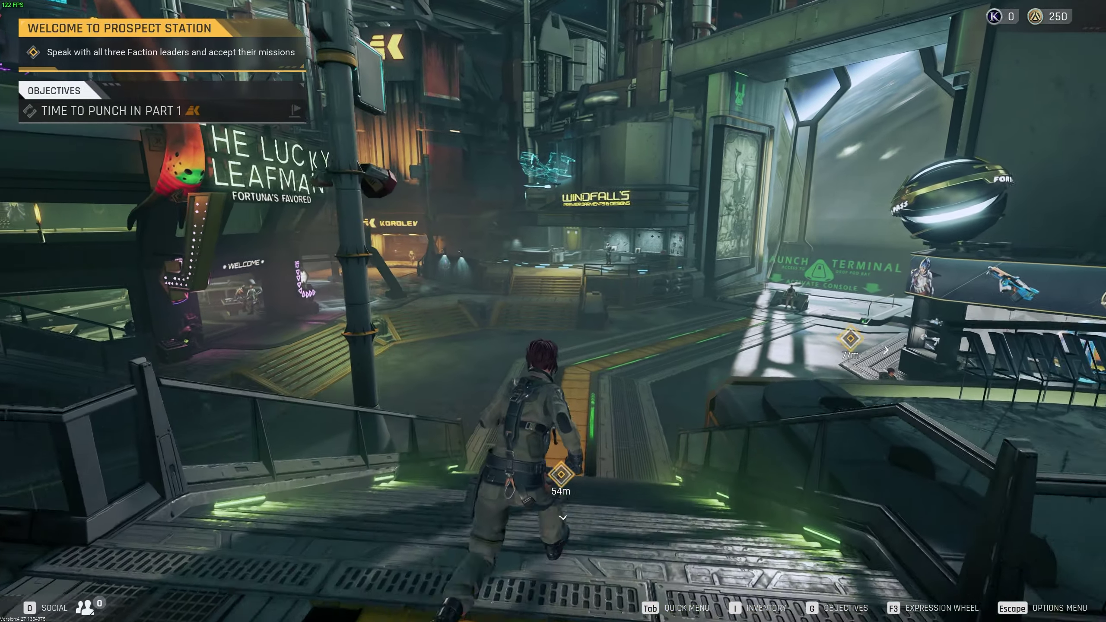
pyautogui.press('w')
pyautogui.press('w')
pyautogui.press('w')
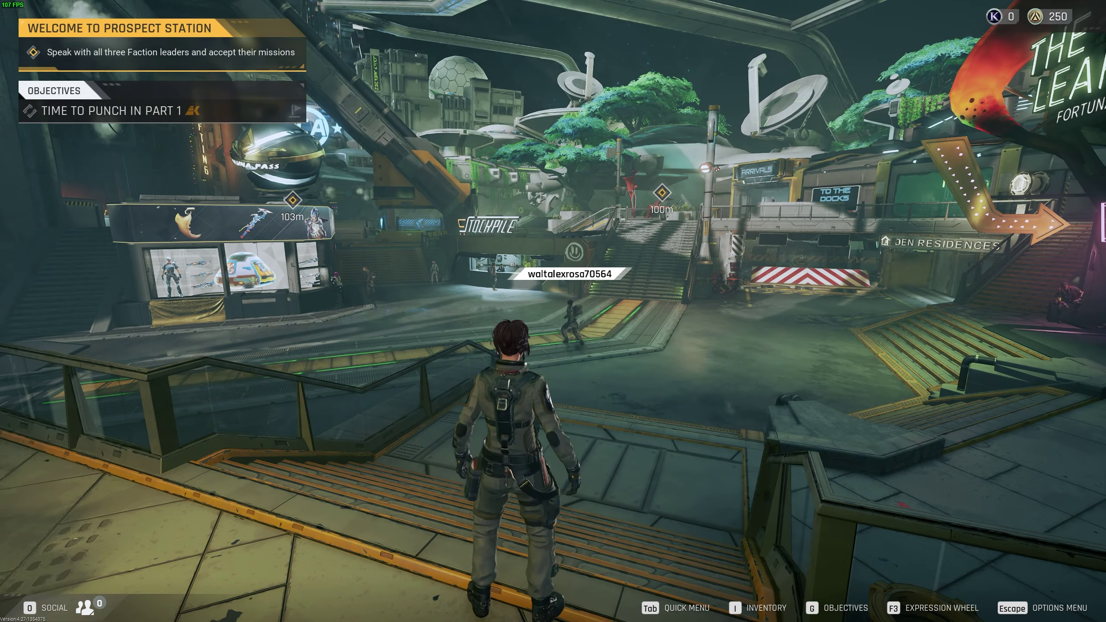
# Switch DLSS to Ultra Performance in the video settings and return to the game.
pyautogui.click(570, 253)
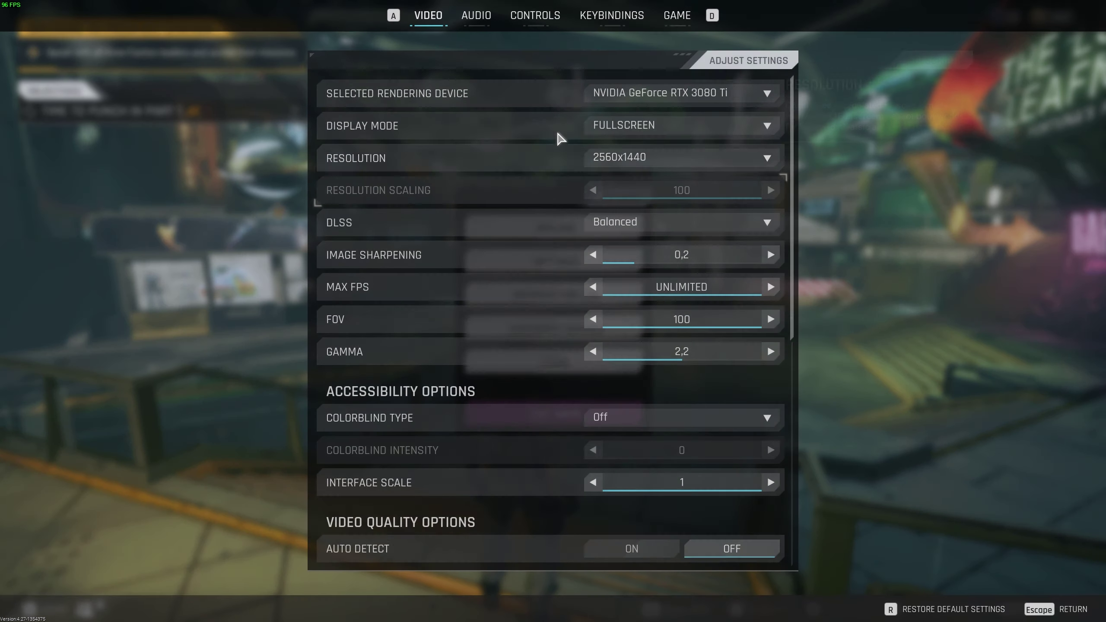
pyautogui.click(654, 224)
pyautogui.click(652, 364)
pyautogui.press('Escape')
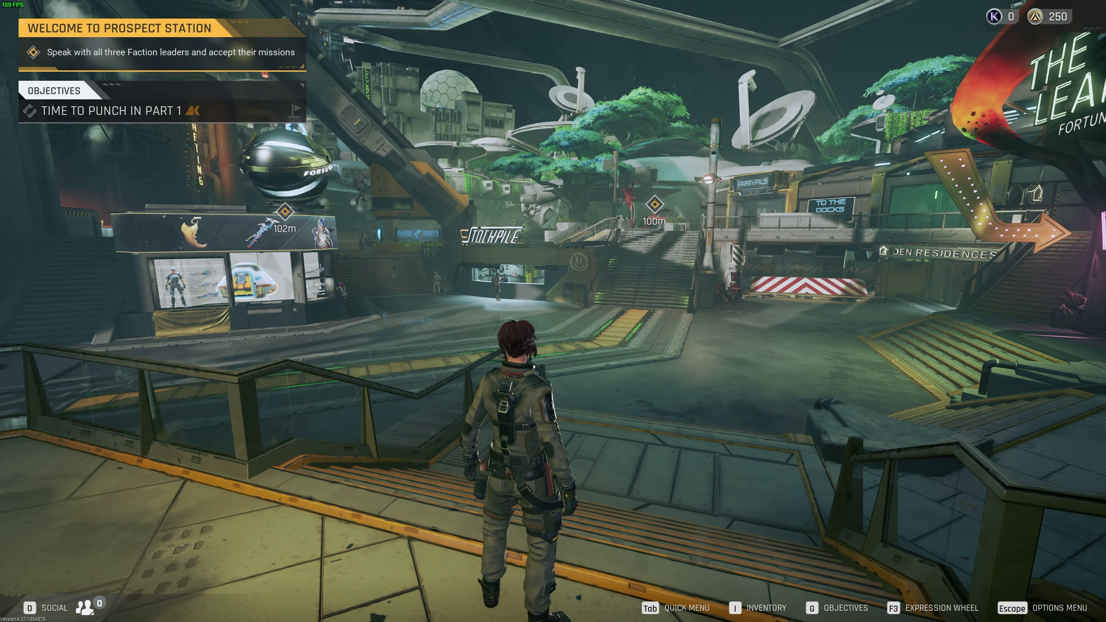
# Run across the plaza and up the stairs towards Arrivals to check frame rate and sharpness with DLSS on Ultra Performance.
pyautogui.moveTo(553, 311)
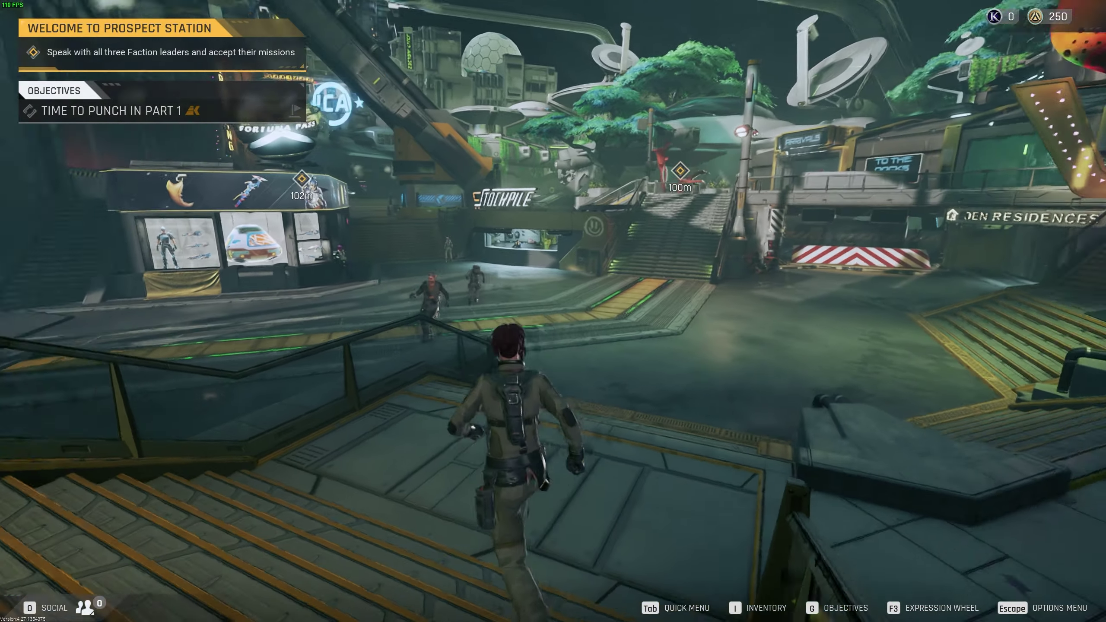
pyautogui.press('w')
pyautogui.press('w')
pyautogui.press('w')
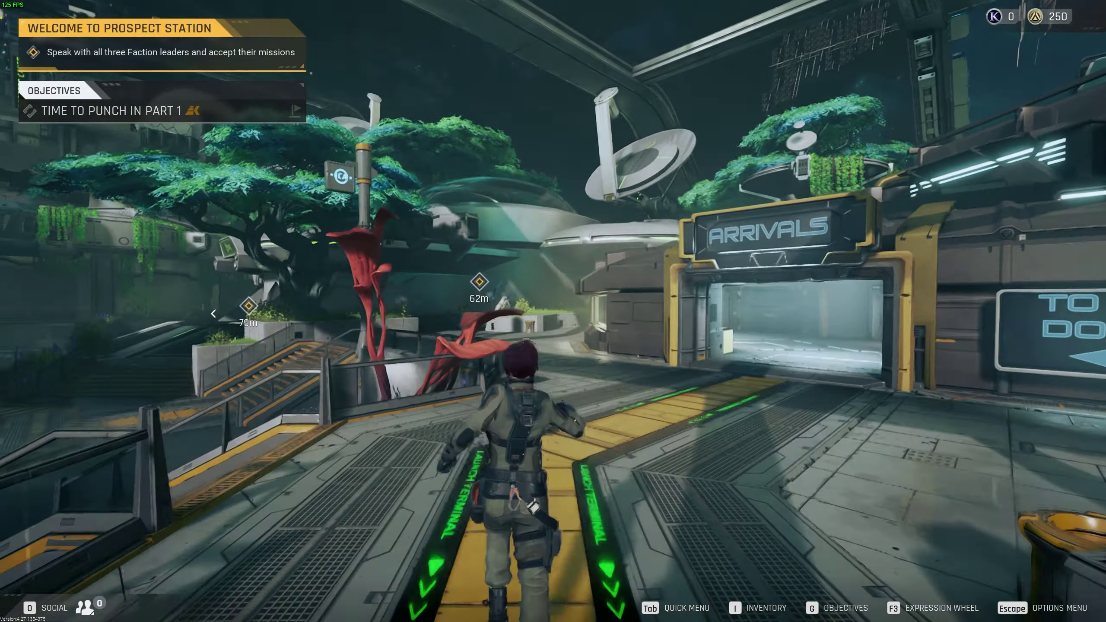
pyautogui.press('w')
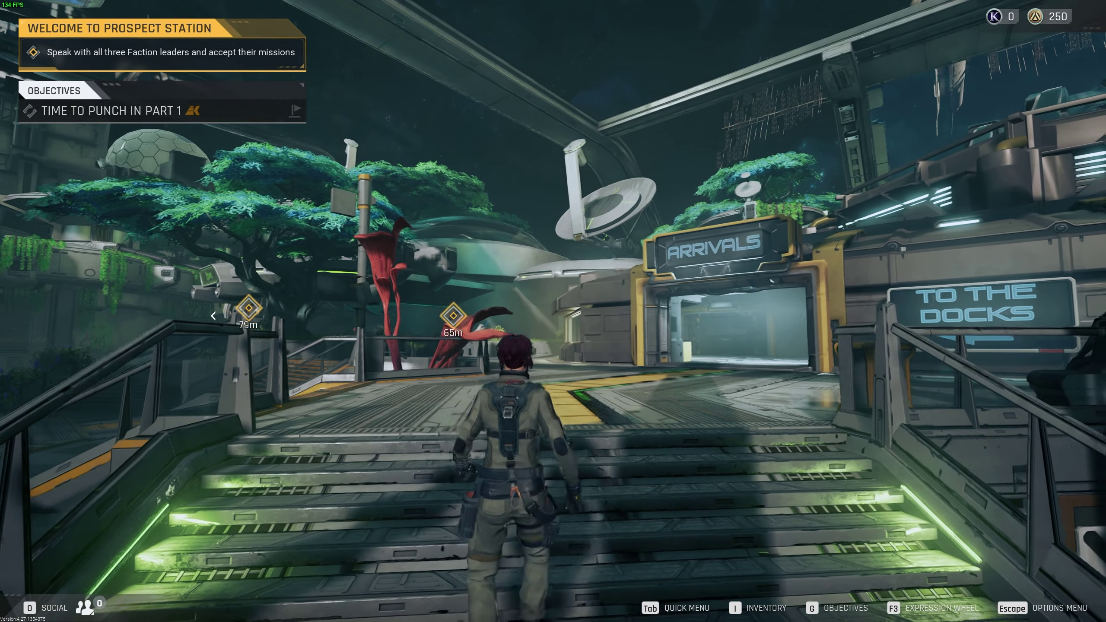
pyautogui.press('w')
pyautogui.press('s')
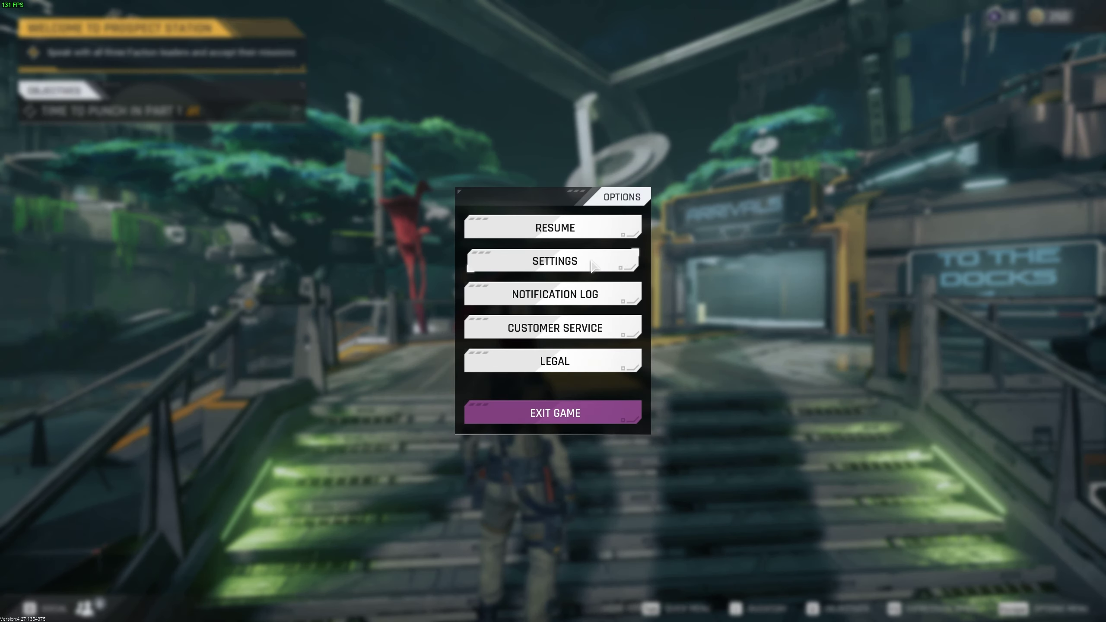
# Turn DLSS off in the video settings and return to the game.
pyautogui.click(675, 222)
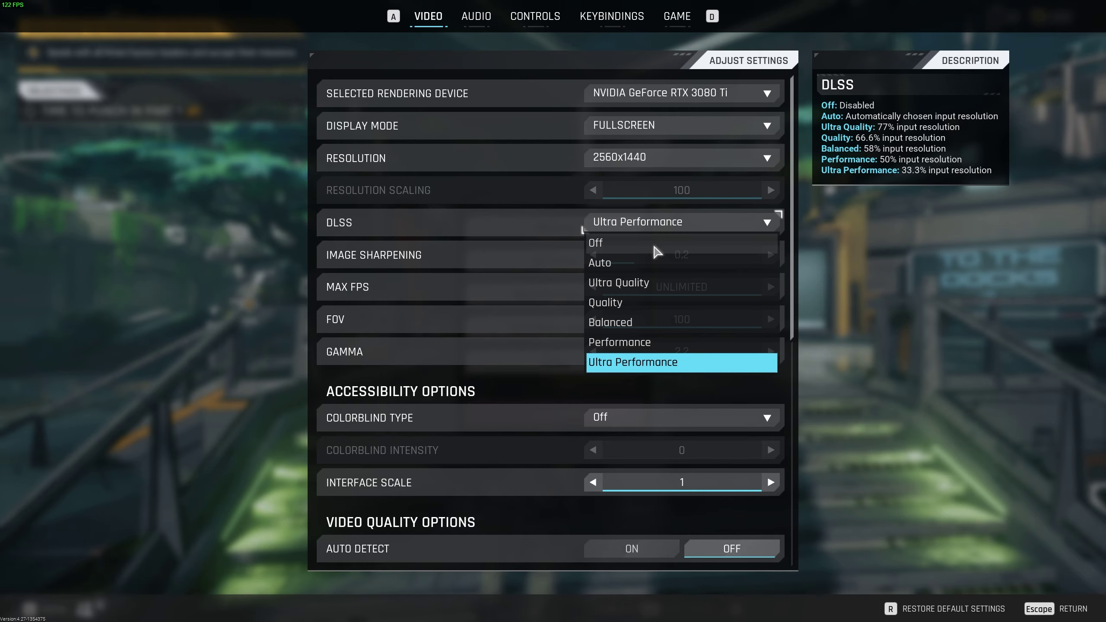
pyautogui.click(659, 244)
pyautogui.press('Escape')
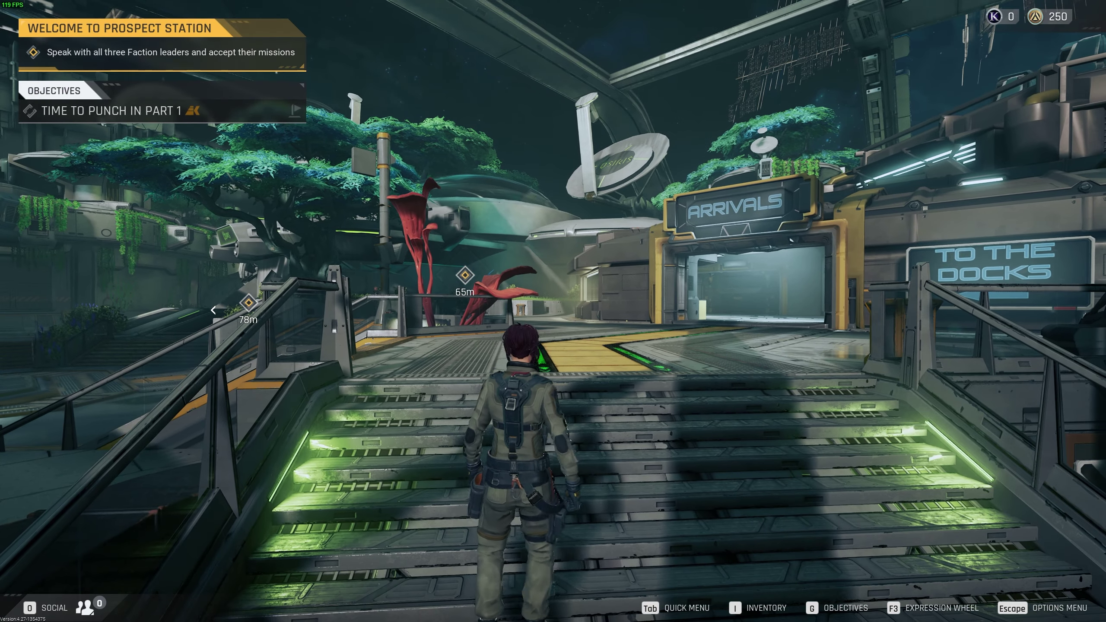
# Run and jump around the upper level near Arrivals to examine the frame rate and image quality without DLSS.
pyautogui.press('s')
pyautogui.press('w')
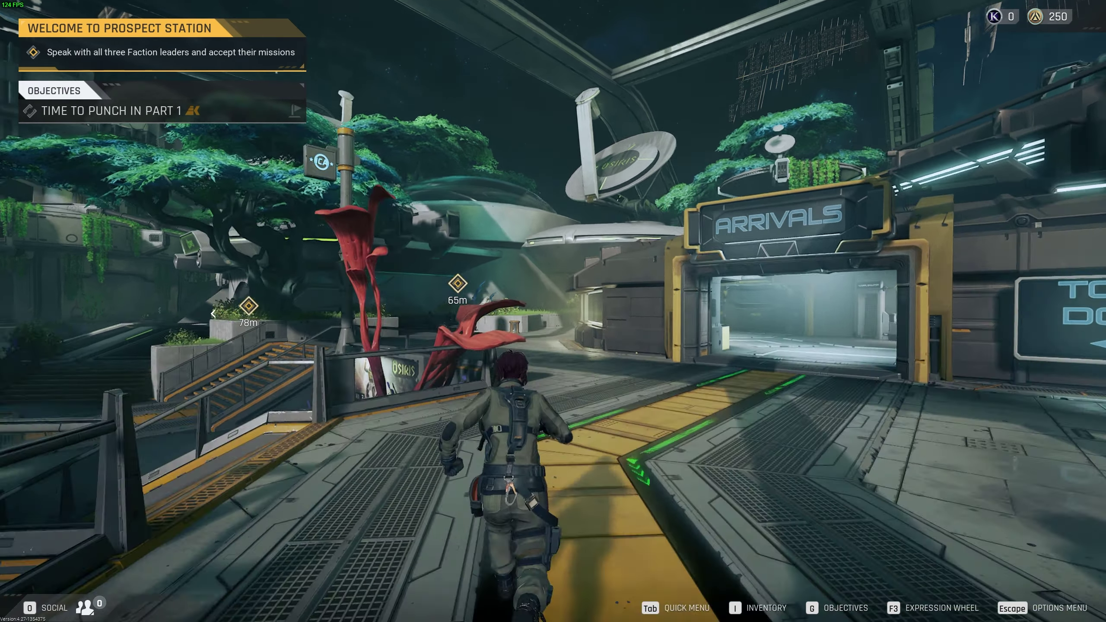
pyautogui.press('w')
pyautogui.press('w')
pyautogui.press('space')
pyautogui.press('w')
pyautogui.press('w')
pyautogui.press('w')
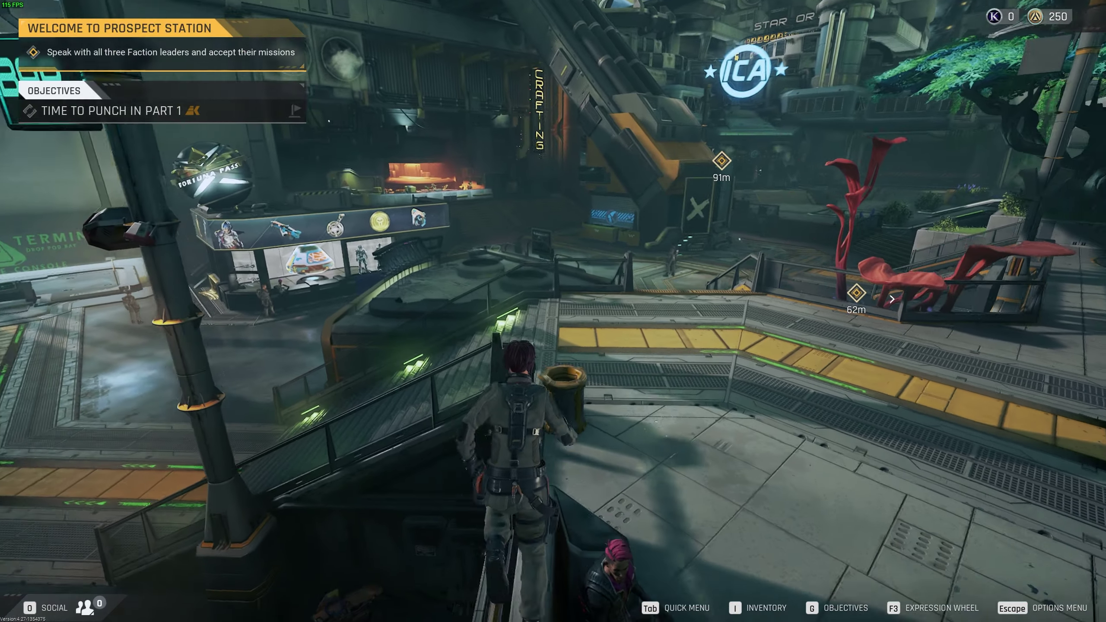
# Go down to the Launch Terminal and back up the stairs to Arrivals to check performance with DLSS off.
pyautogui.press('w')
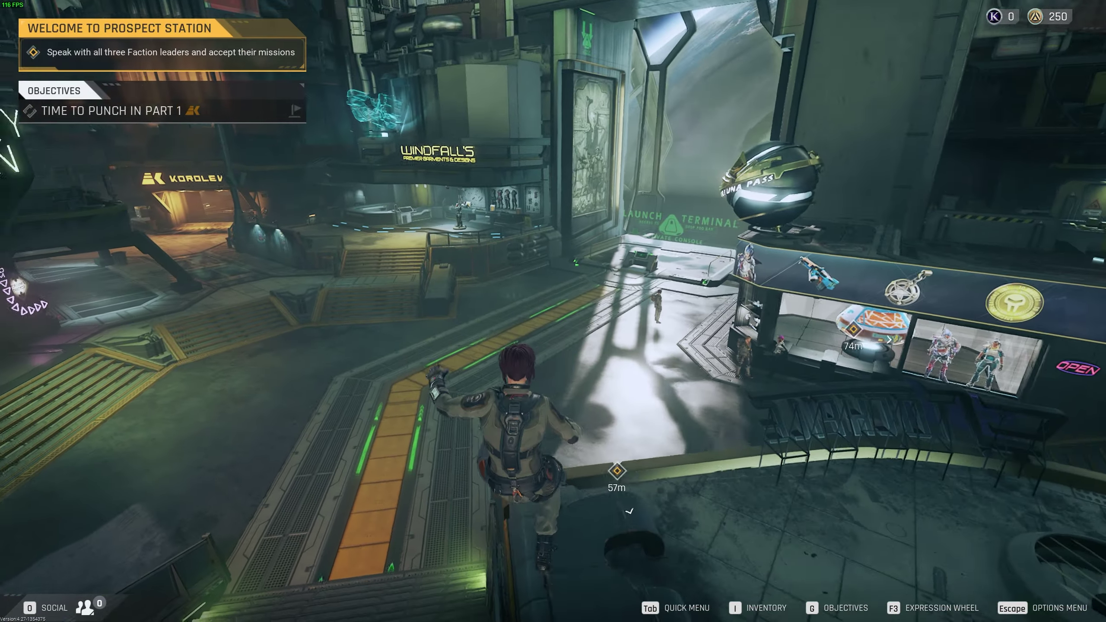
pyautogui.press('w')
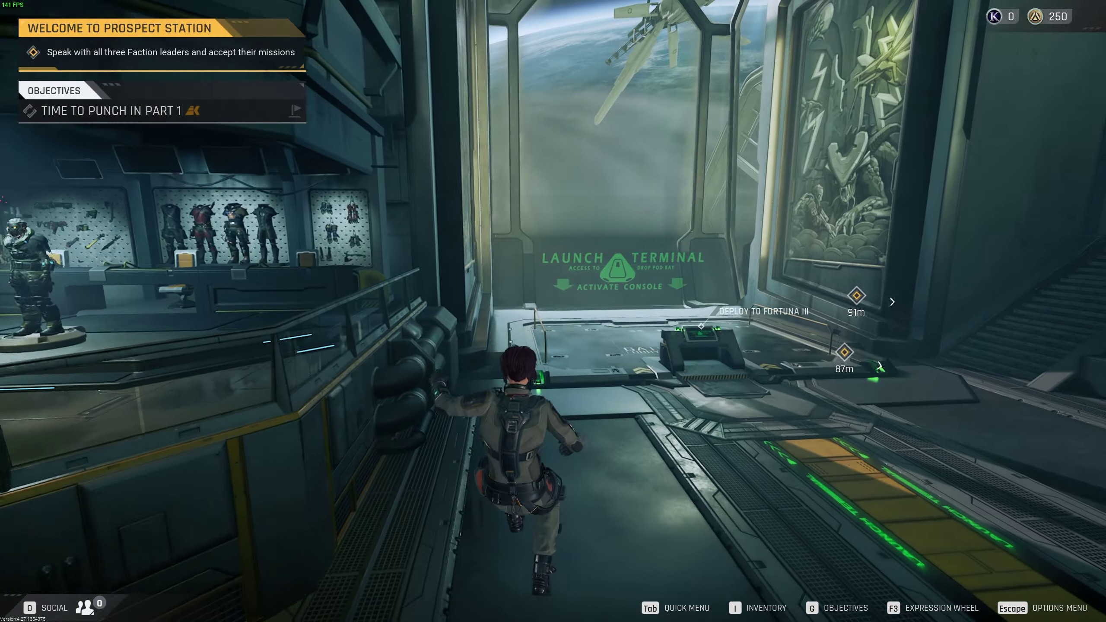
pyautogui.press('s')
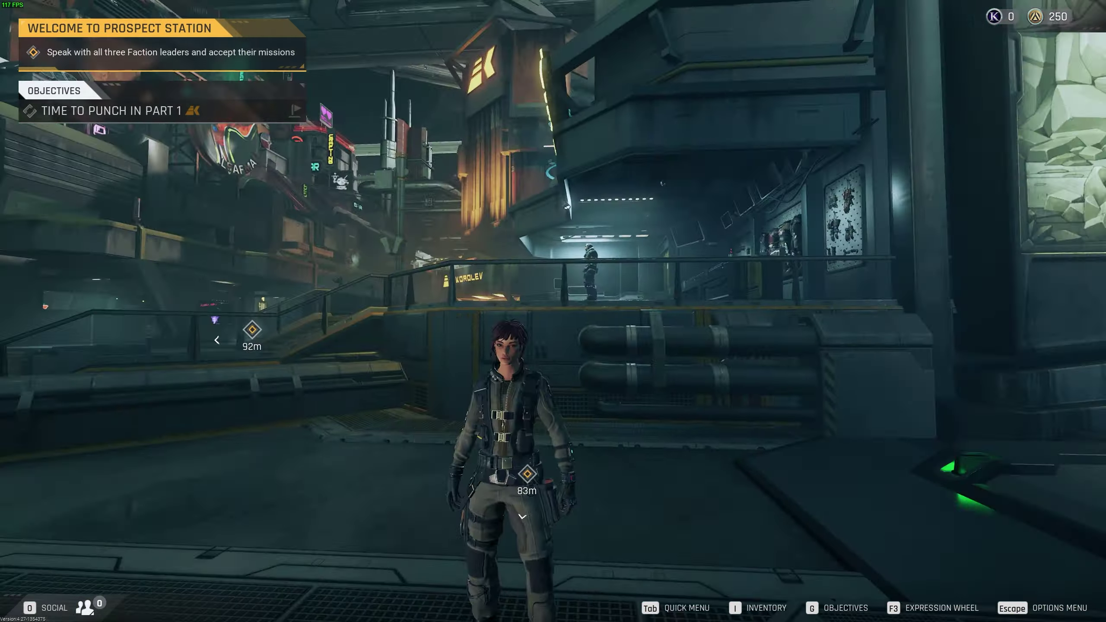
pyautogui.press('w')
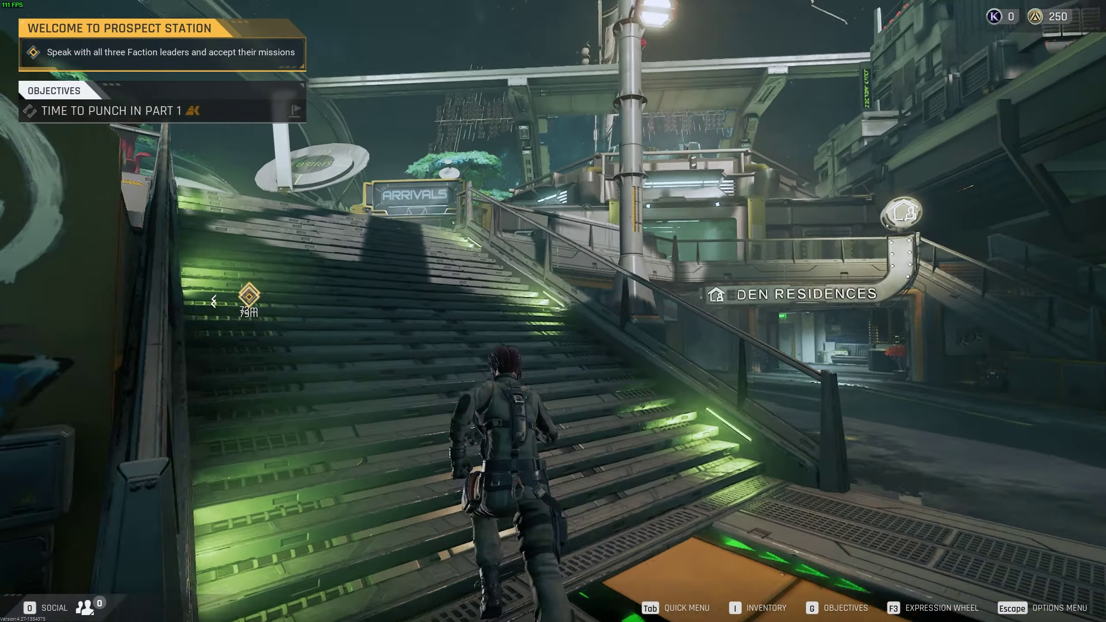
pyautogui.press('w')
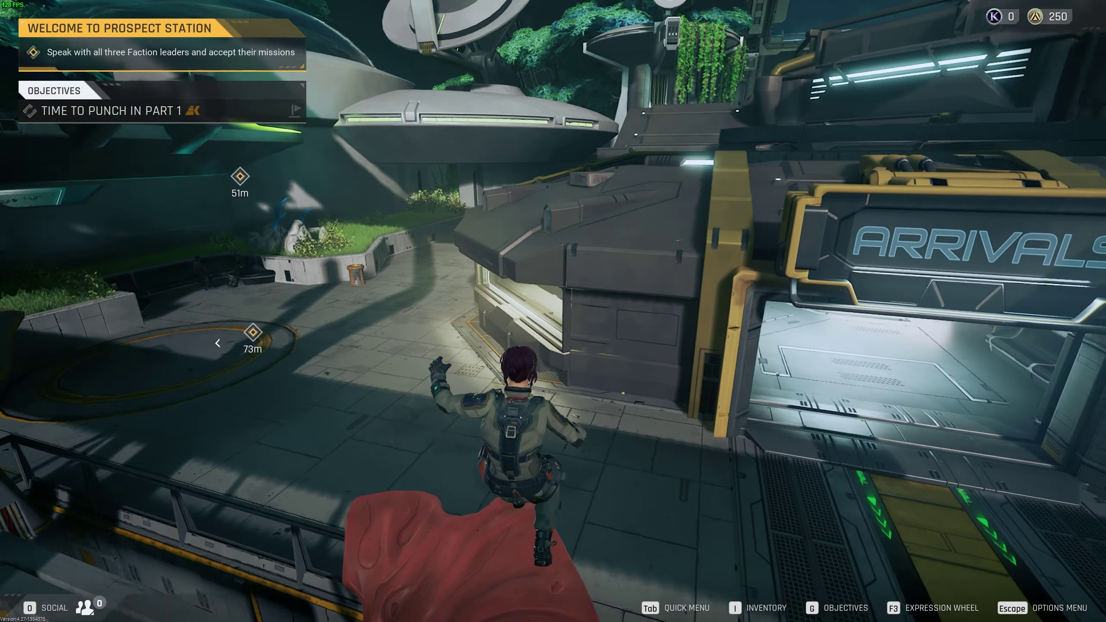
pyautogui.press('w')
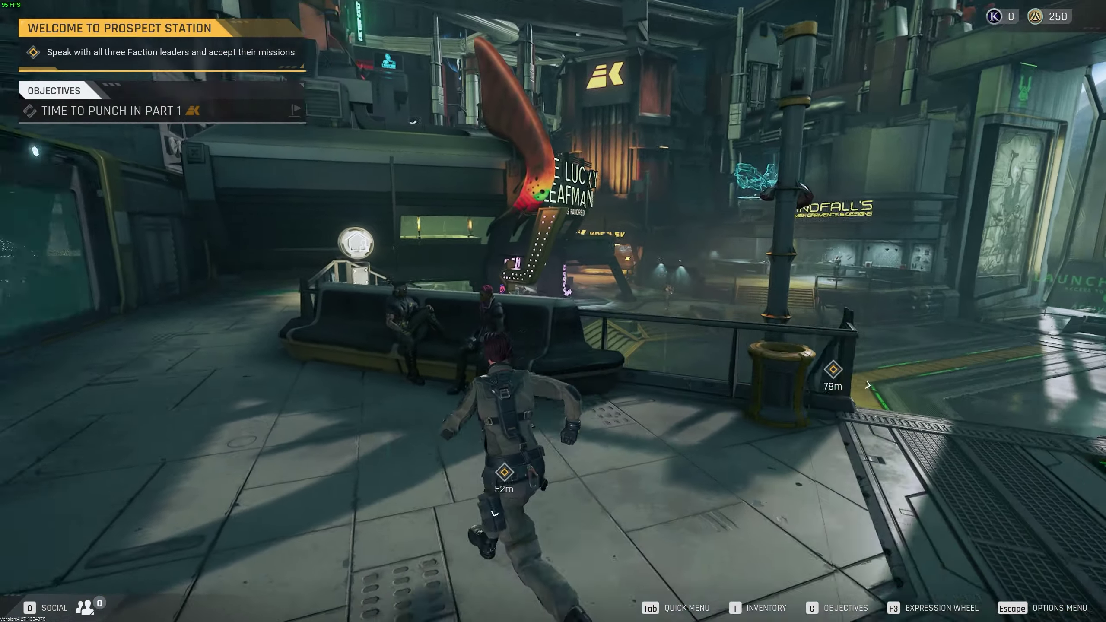
# Run around the railings and the top of the stairs overlooking the Launch Terminal to examine the frame rate and image quality.
pyautogui.press('w')
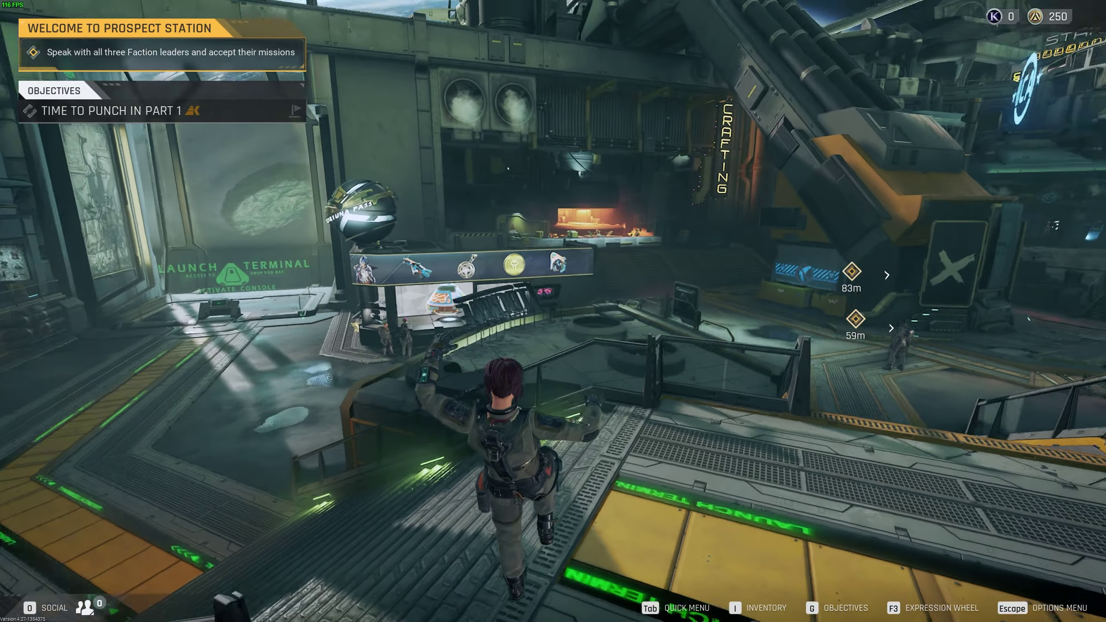
pyautogui.press('w')
pyautogui.press('w')
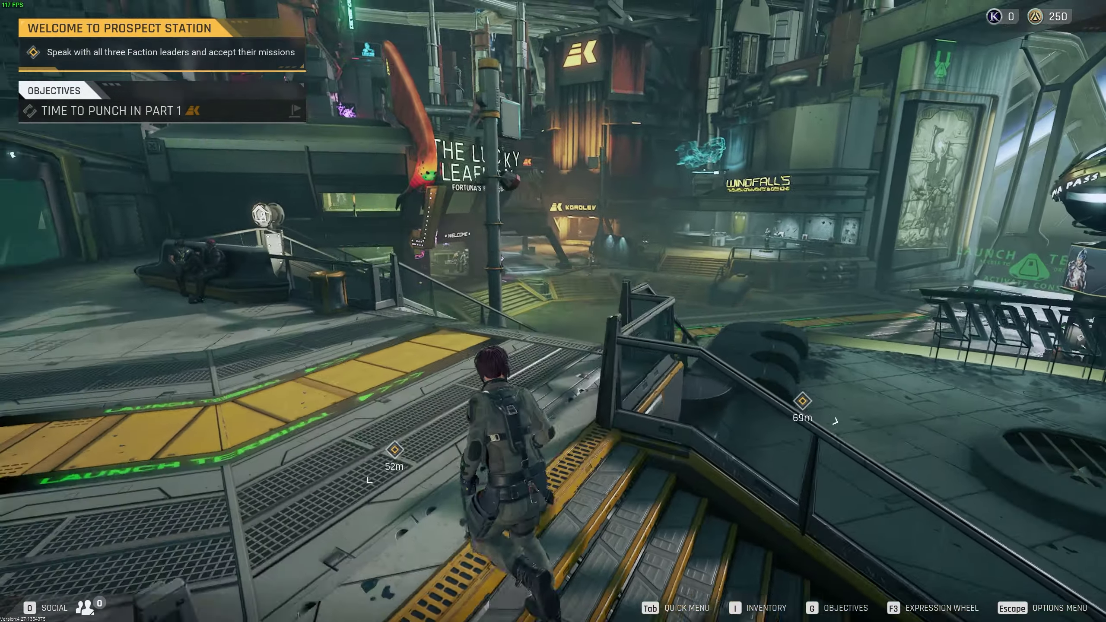
pyautogui.press('w')
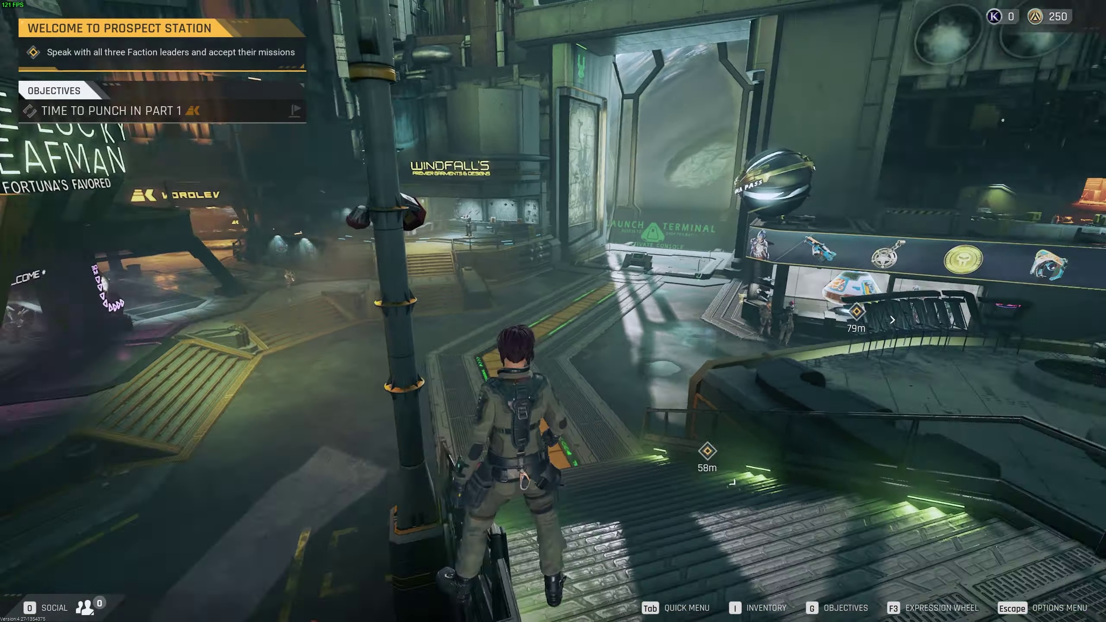
pyautogui.press('w')
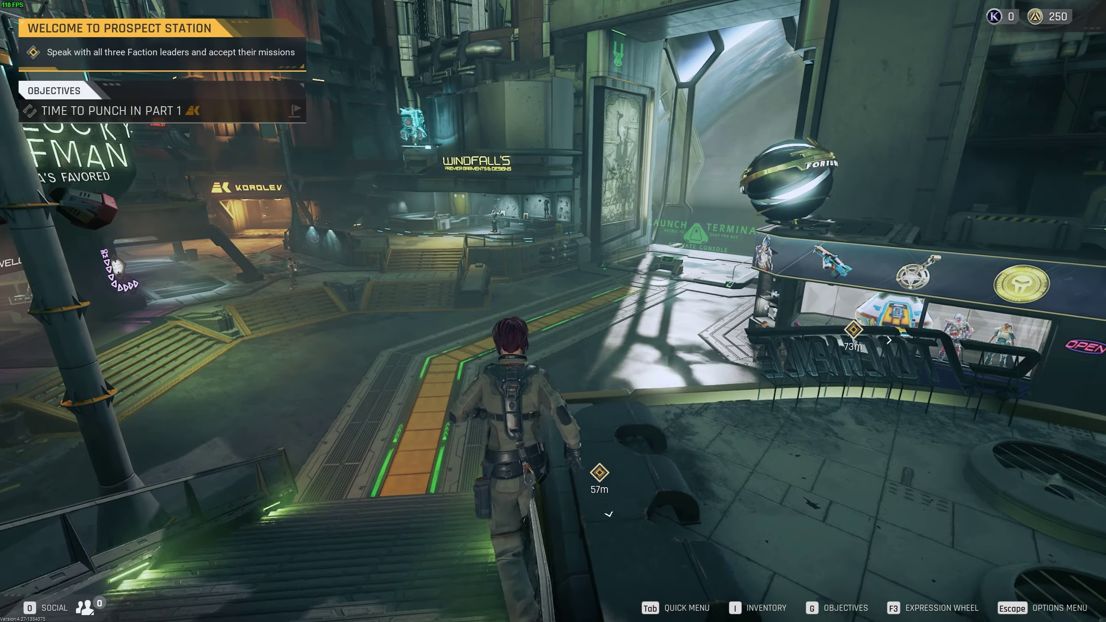
pyautogui.press('w')
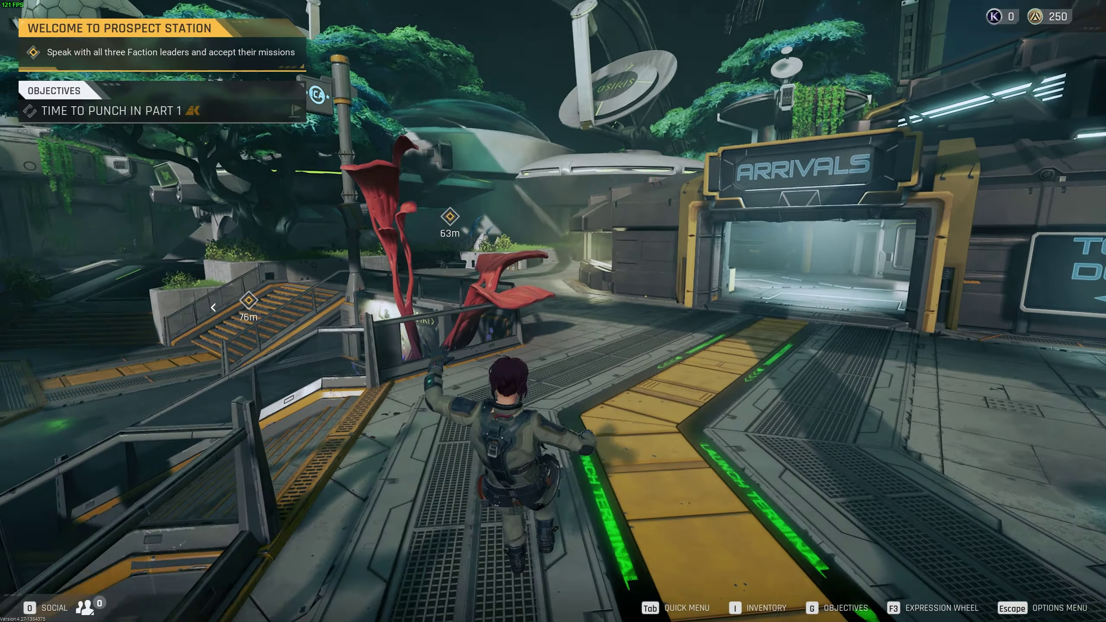
pyautogui.press('w')
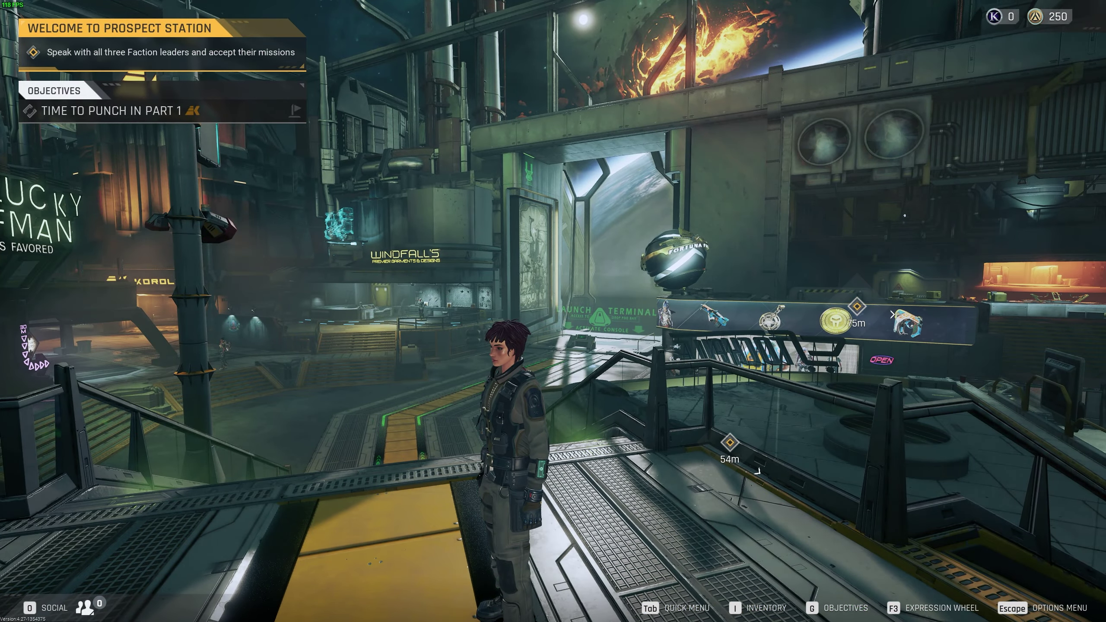